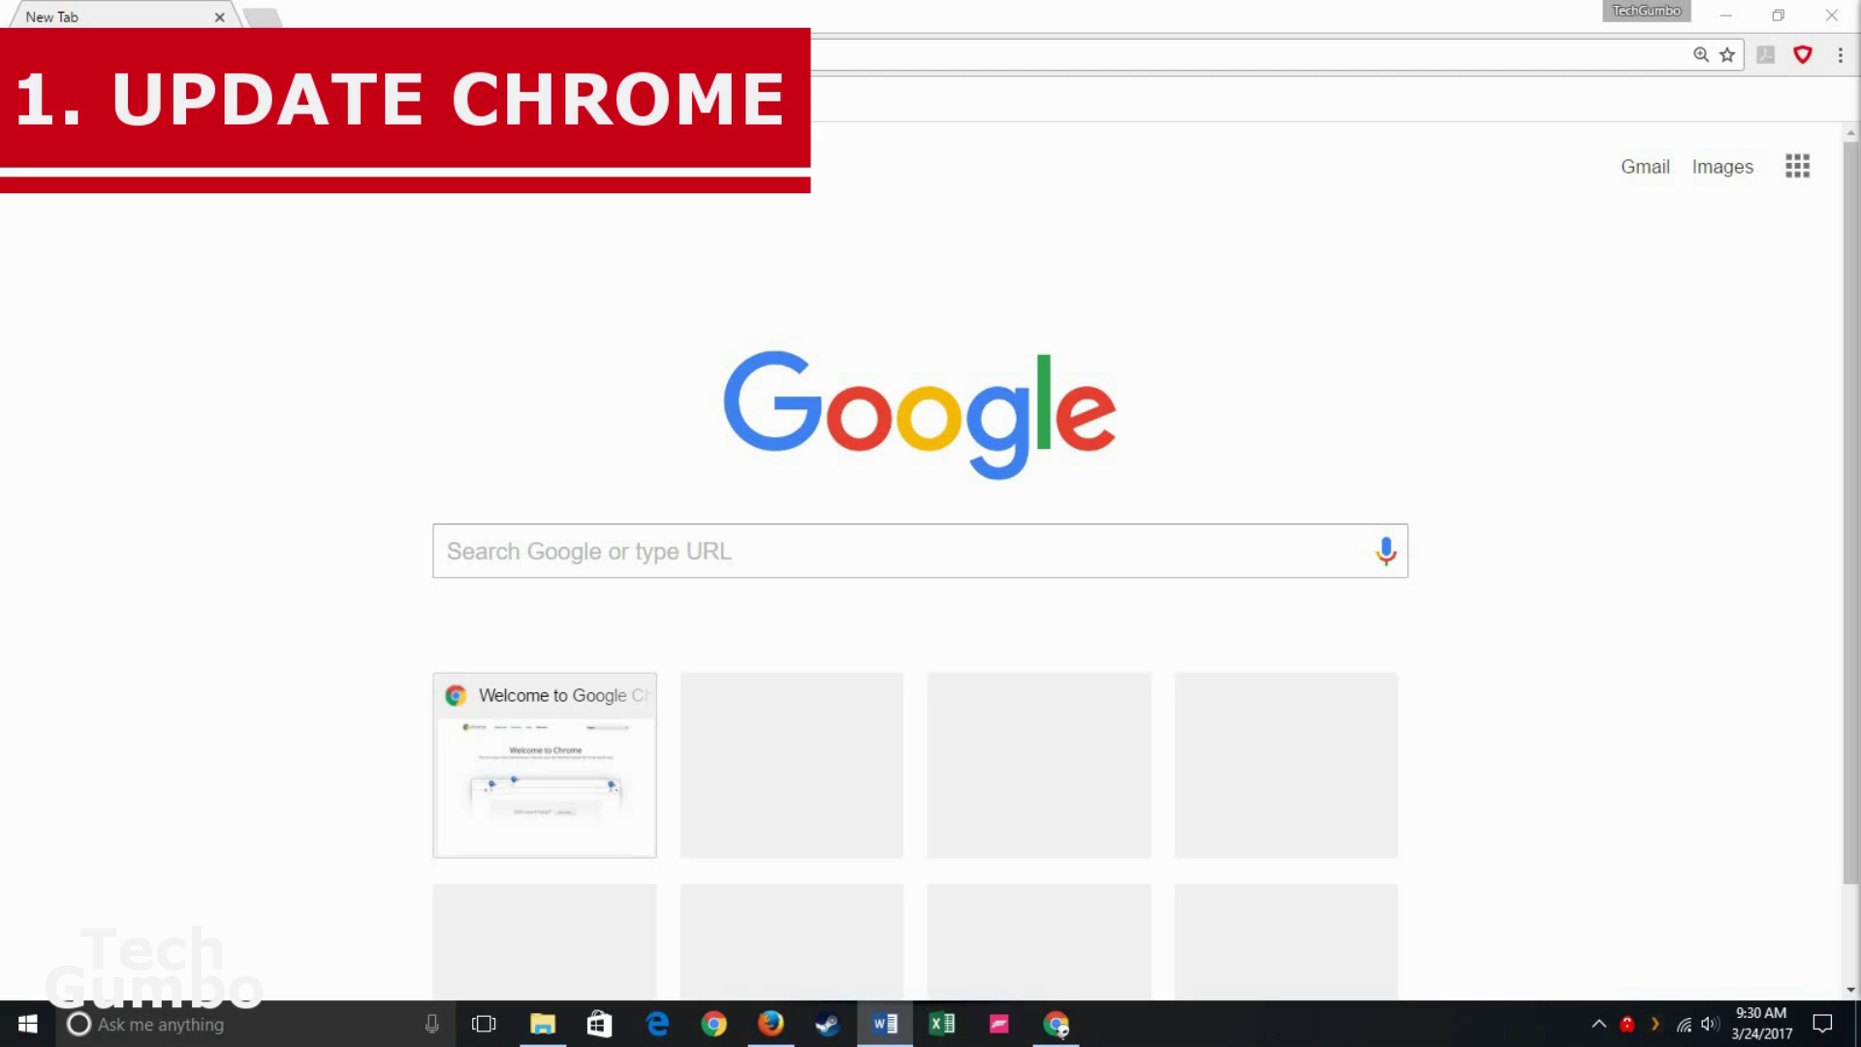
- Check the update status on the About Google Chrome page and relaunch the browser
{"action": "left_click", "coordinate": [1841, 60]}
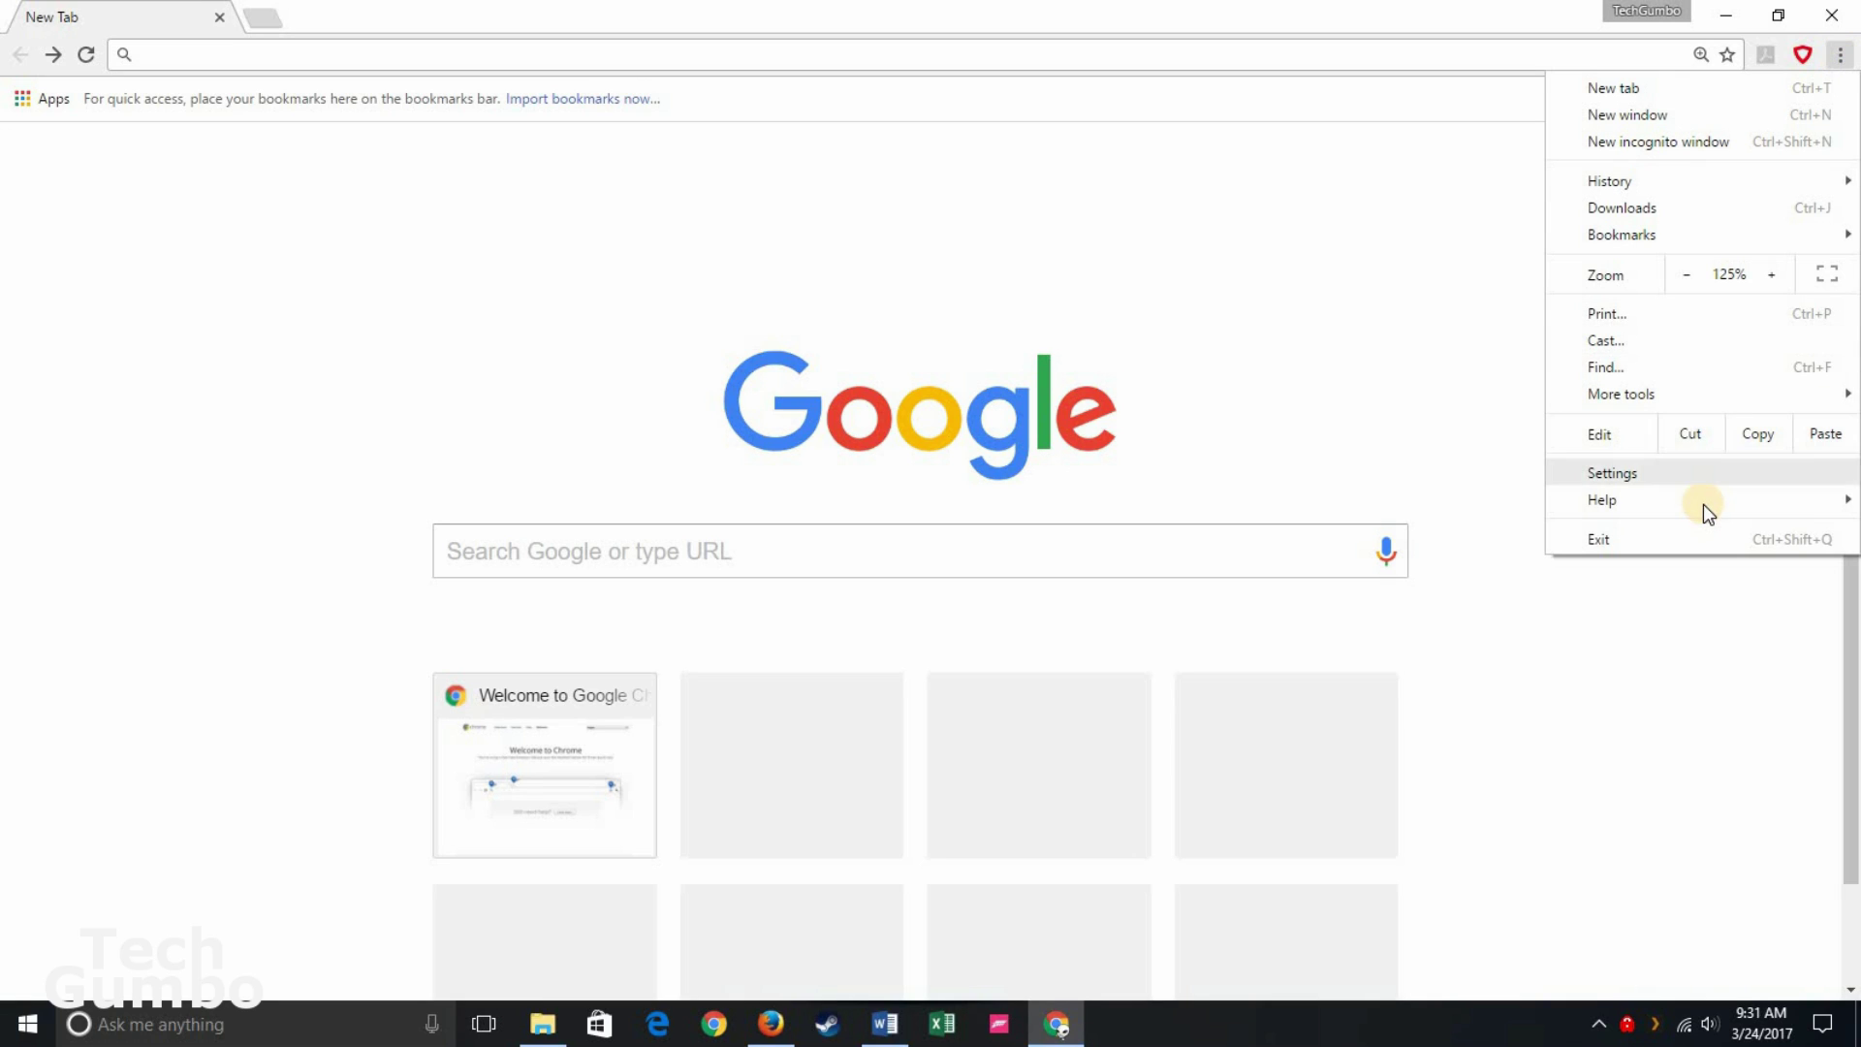
{"action": "mouse_move", "coordinate": [1673, 501]}
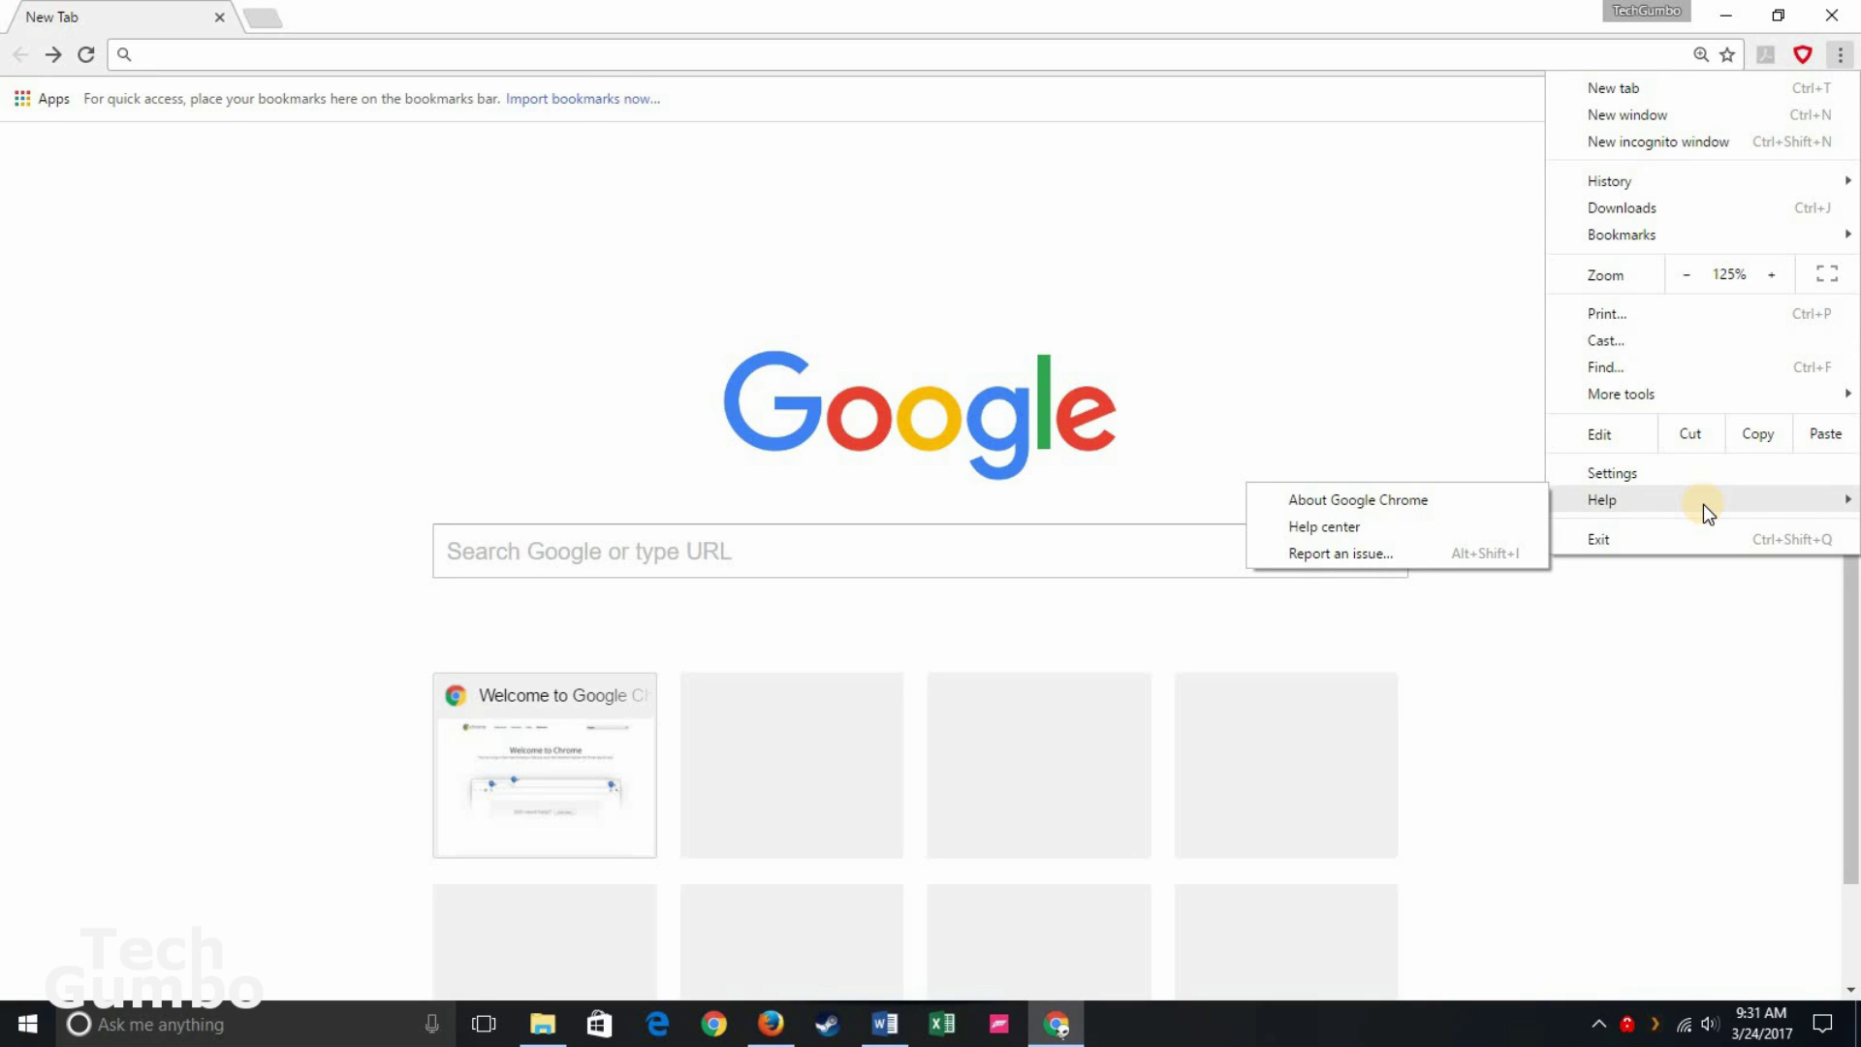
{"action": "left_click", "coordinate": [1446, 505]}
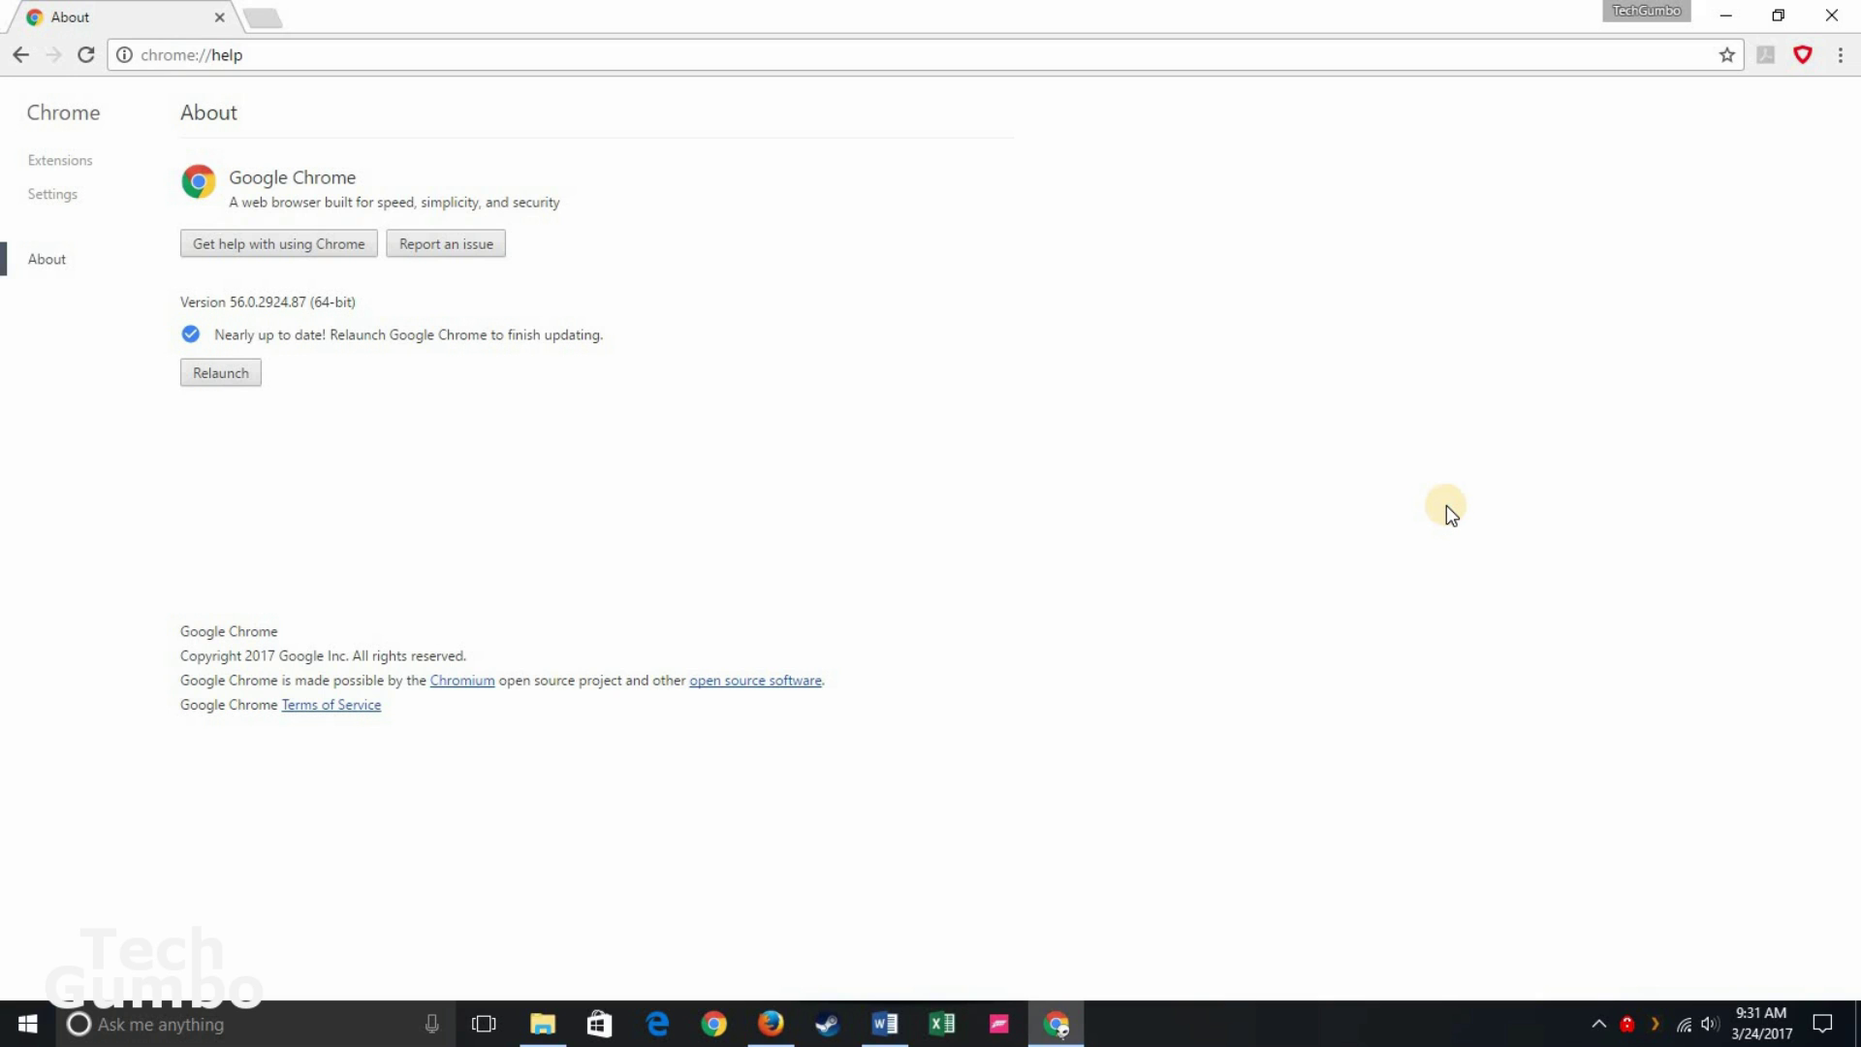
{"action": "left_click", "coordinate": [222, 380]}
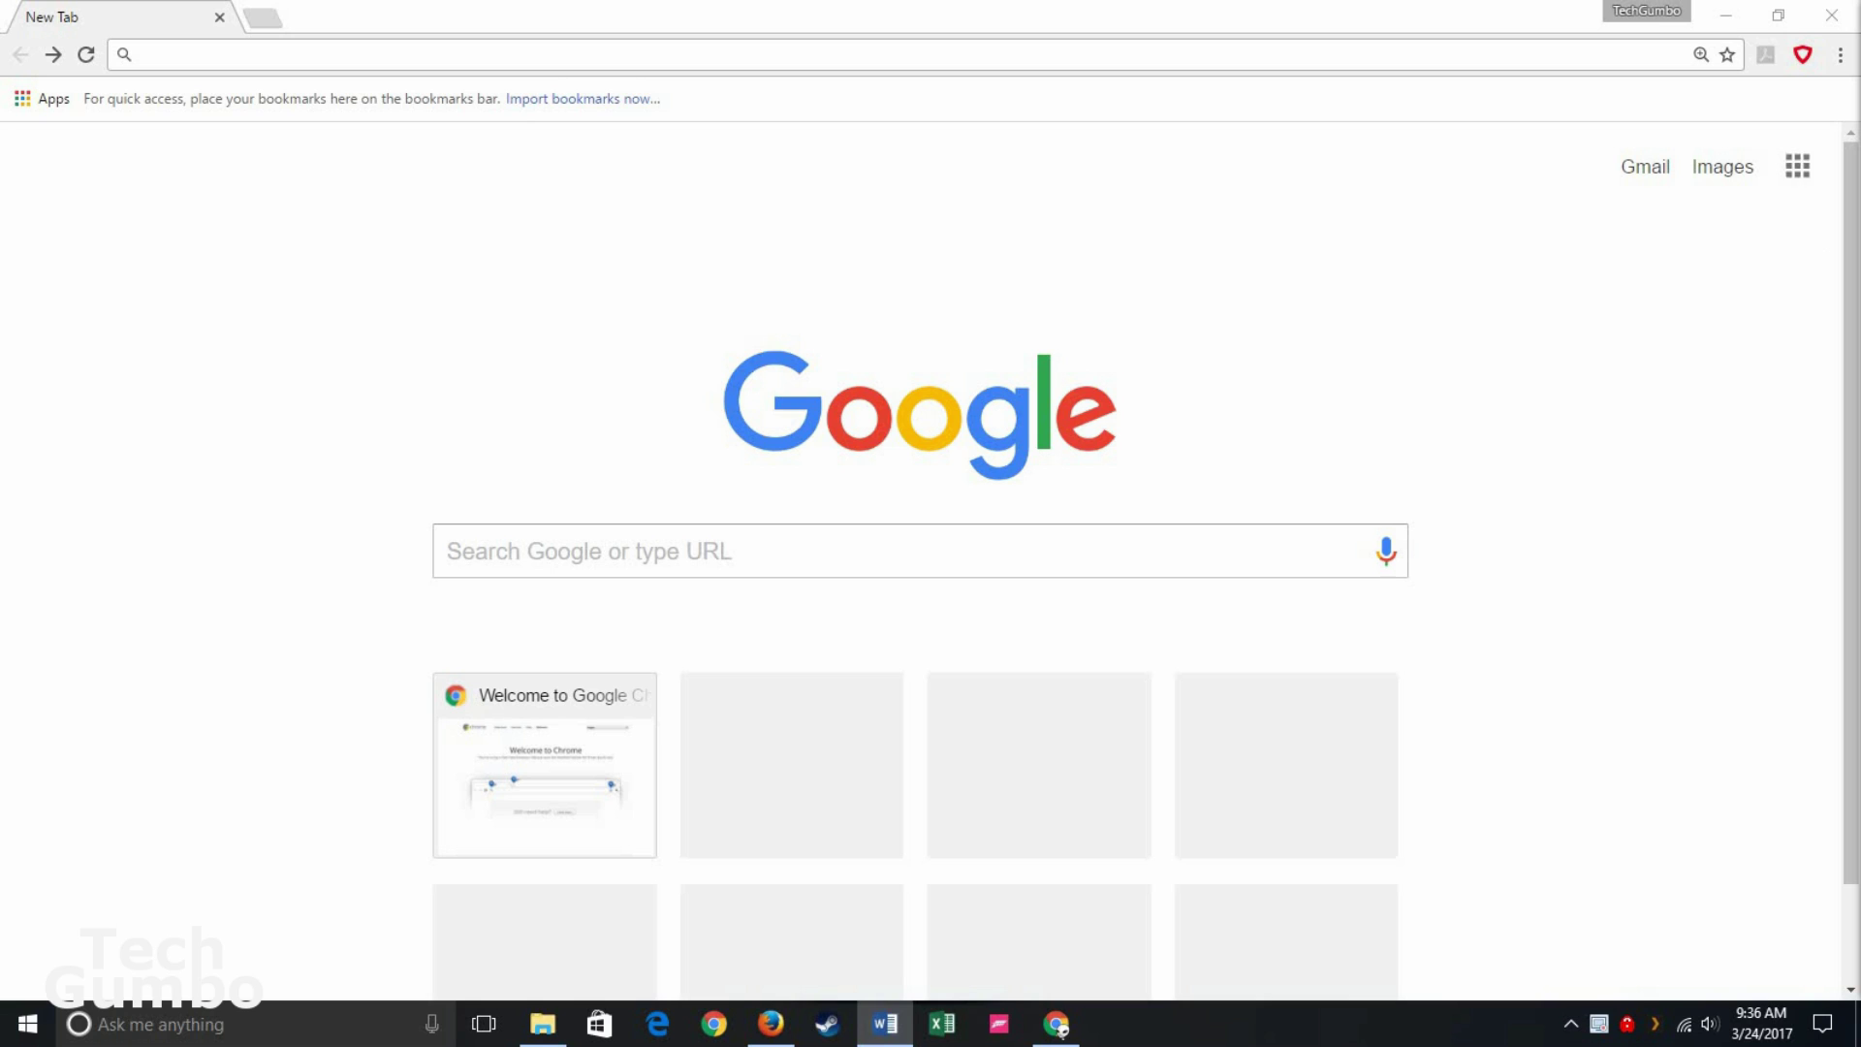
- Disable the Avira Browser Safety extension on the Extensions page
{"action": "left_click", "coordinate": [1840, 54]}
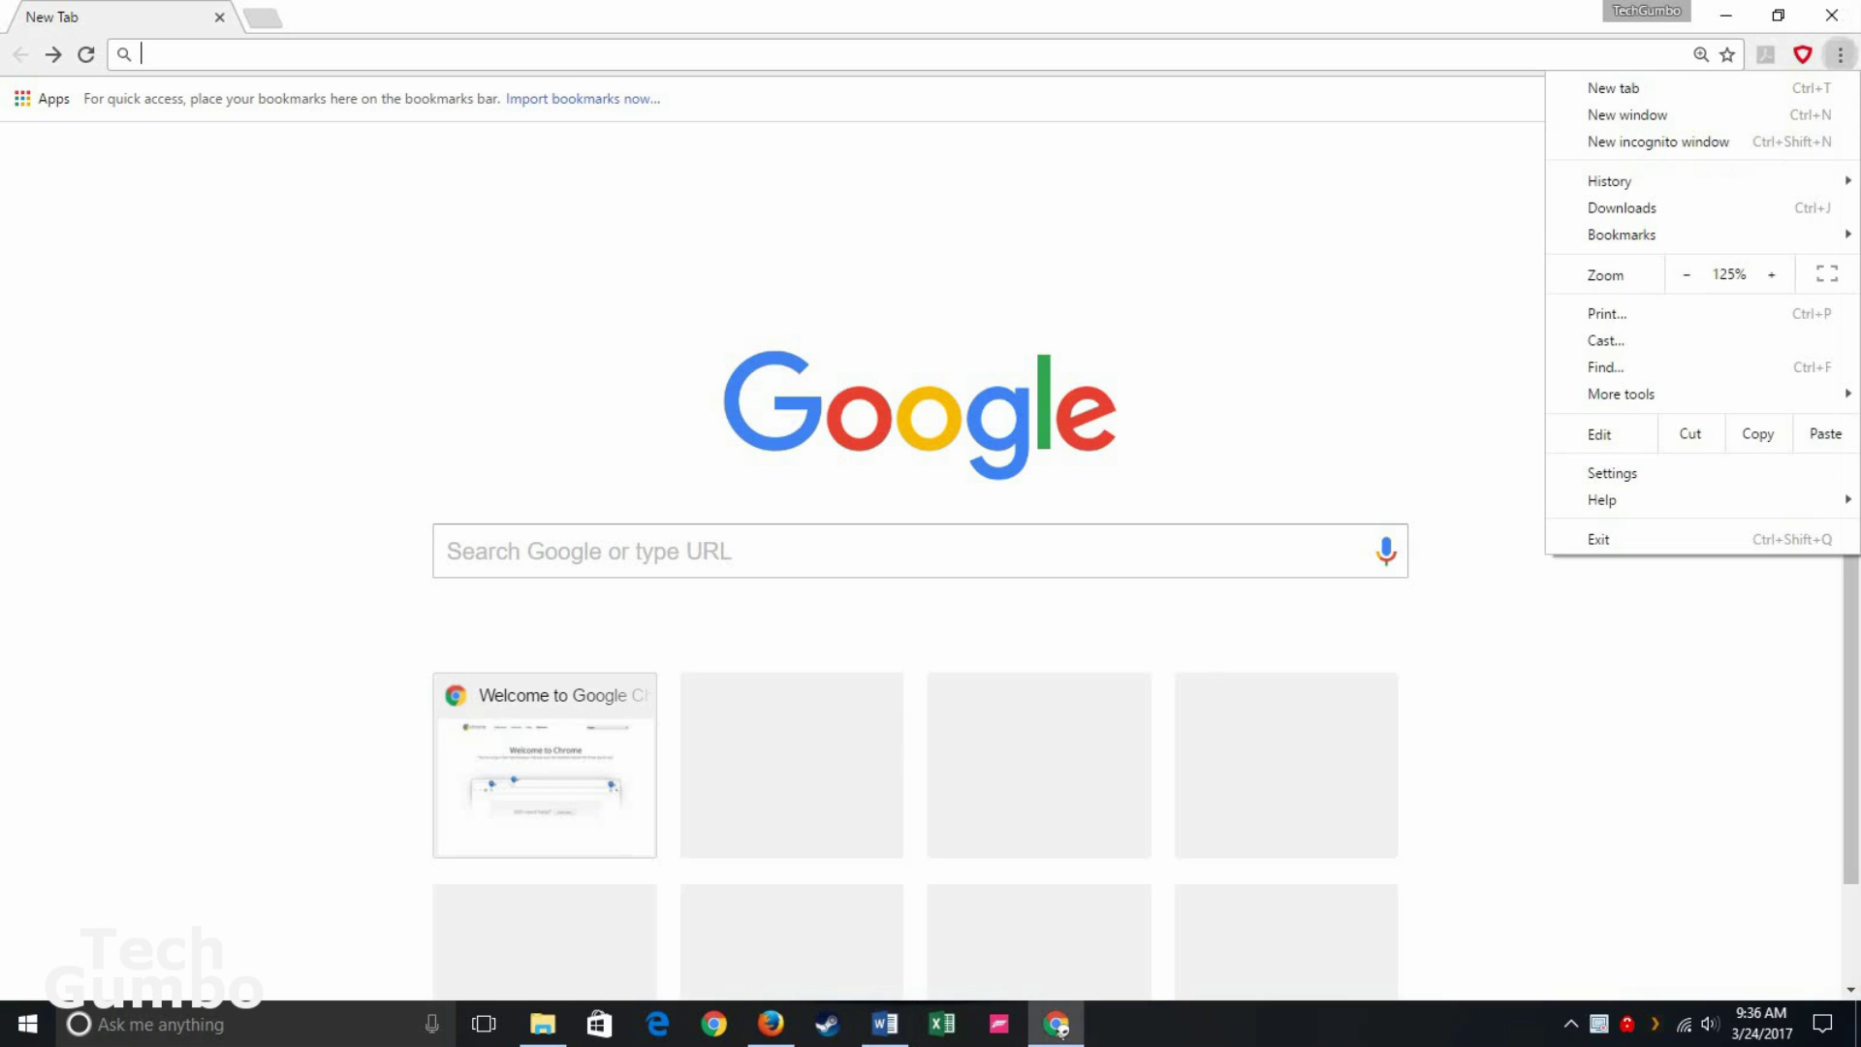
{"action": "left_click", "coordinate": [1691, 392]}
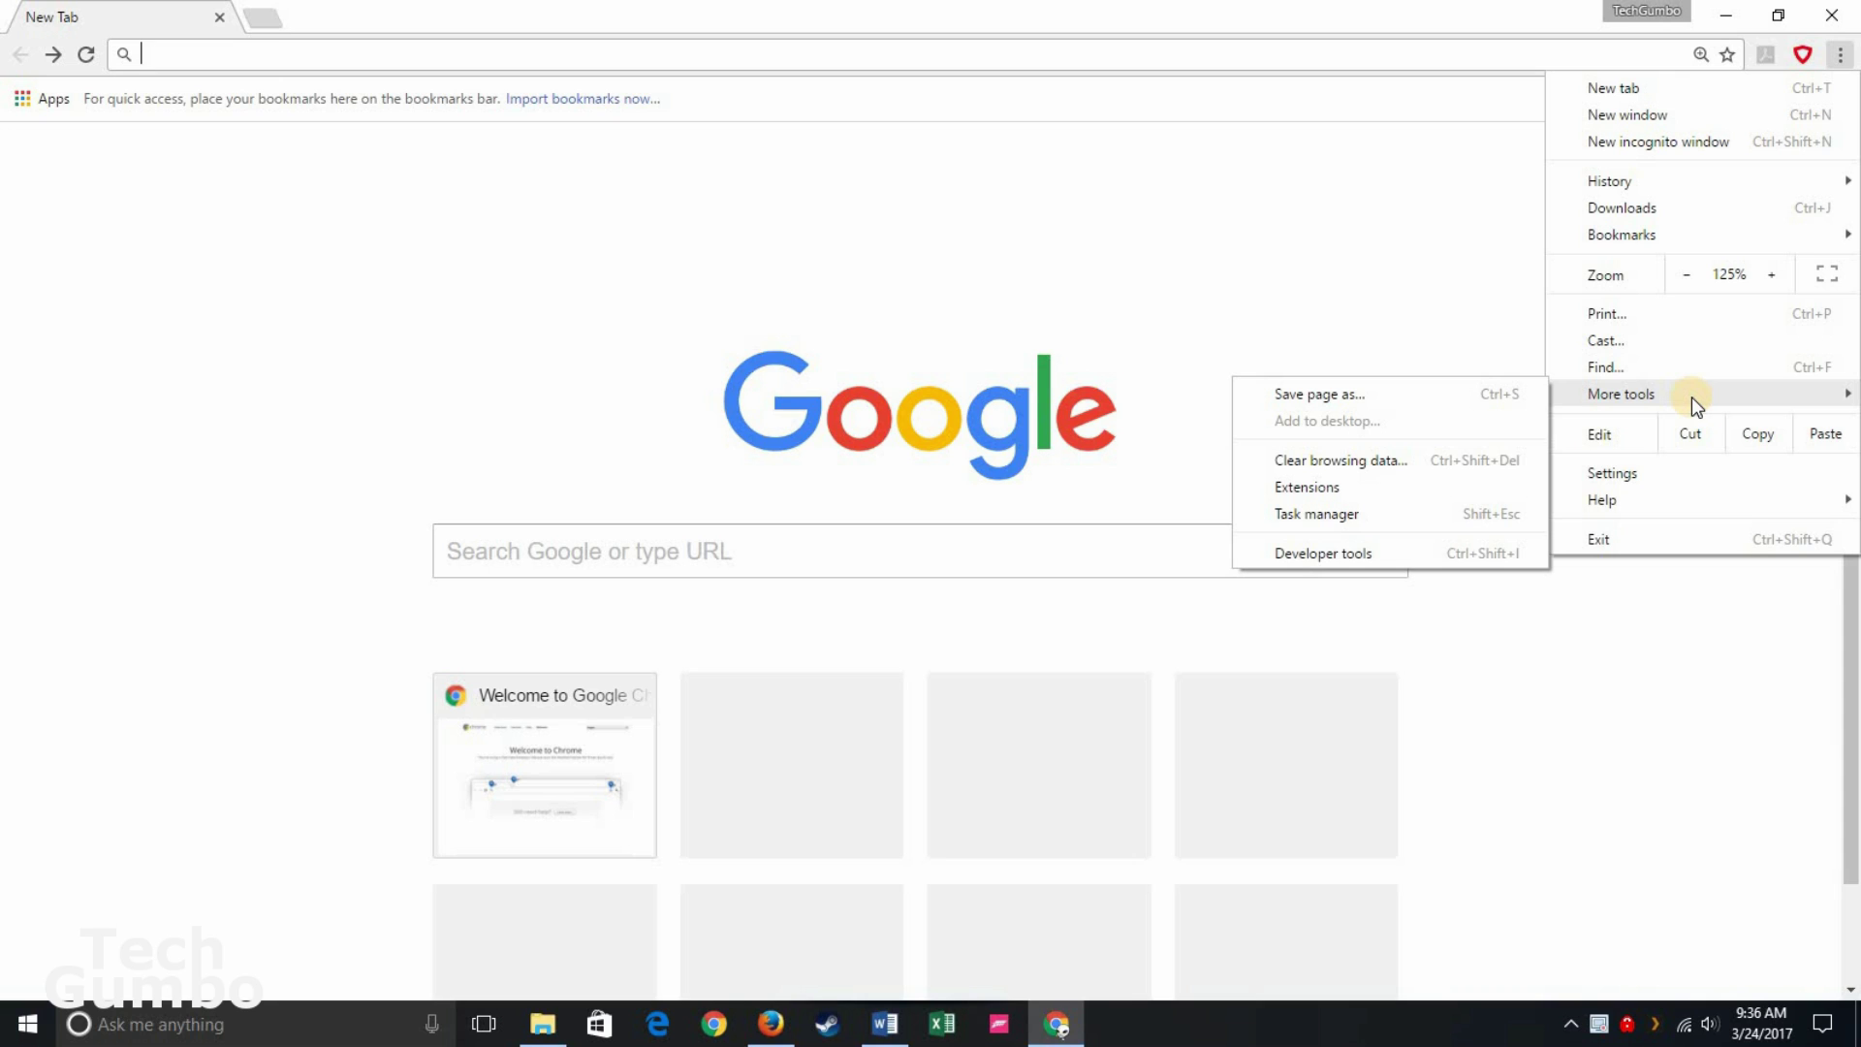
{"action": "left_click", "coordinate": [1382, 492]}
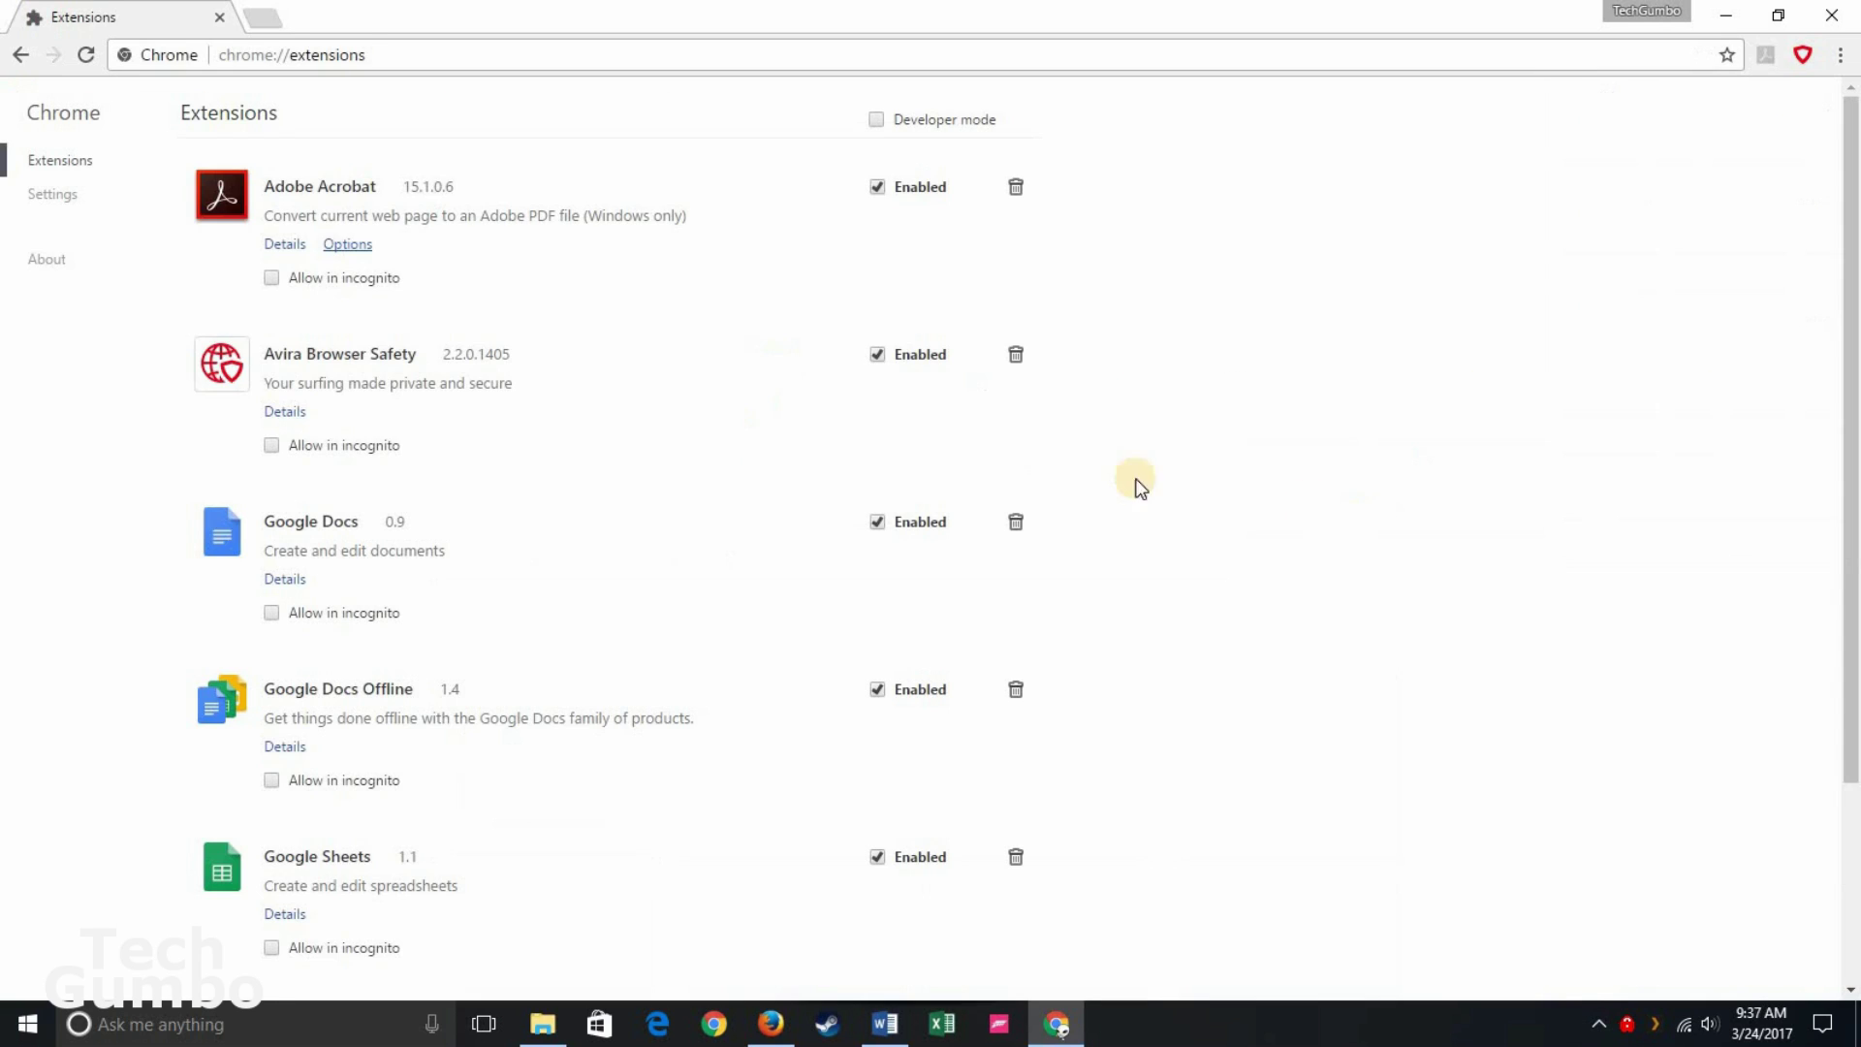
{"action": "left_click", "coordinate": [878, 355]}
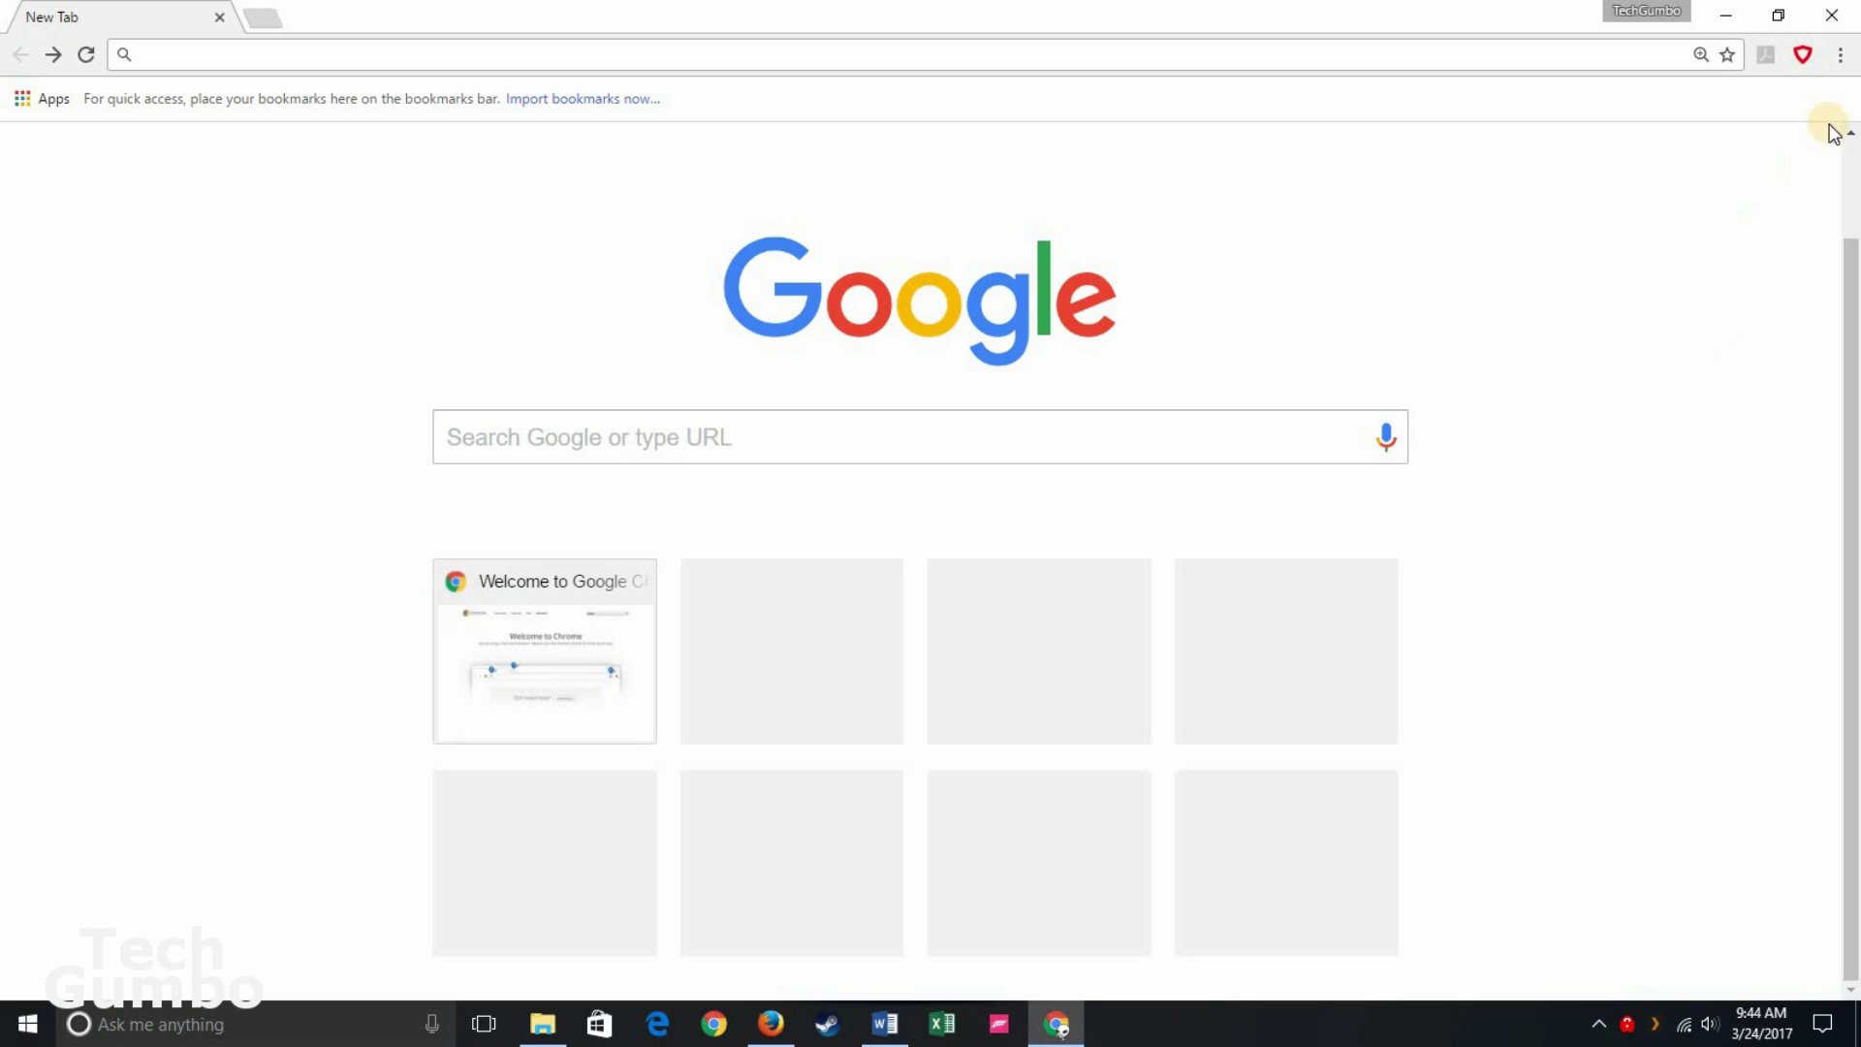
- Open Chrome Settings and expand the advanced settings to reach the page-prediction privacy option
{"action": "left_click", "coordinate": [1840, 55]}
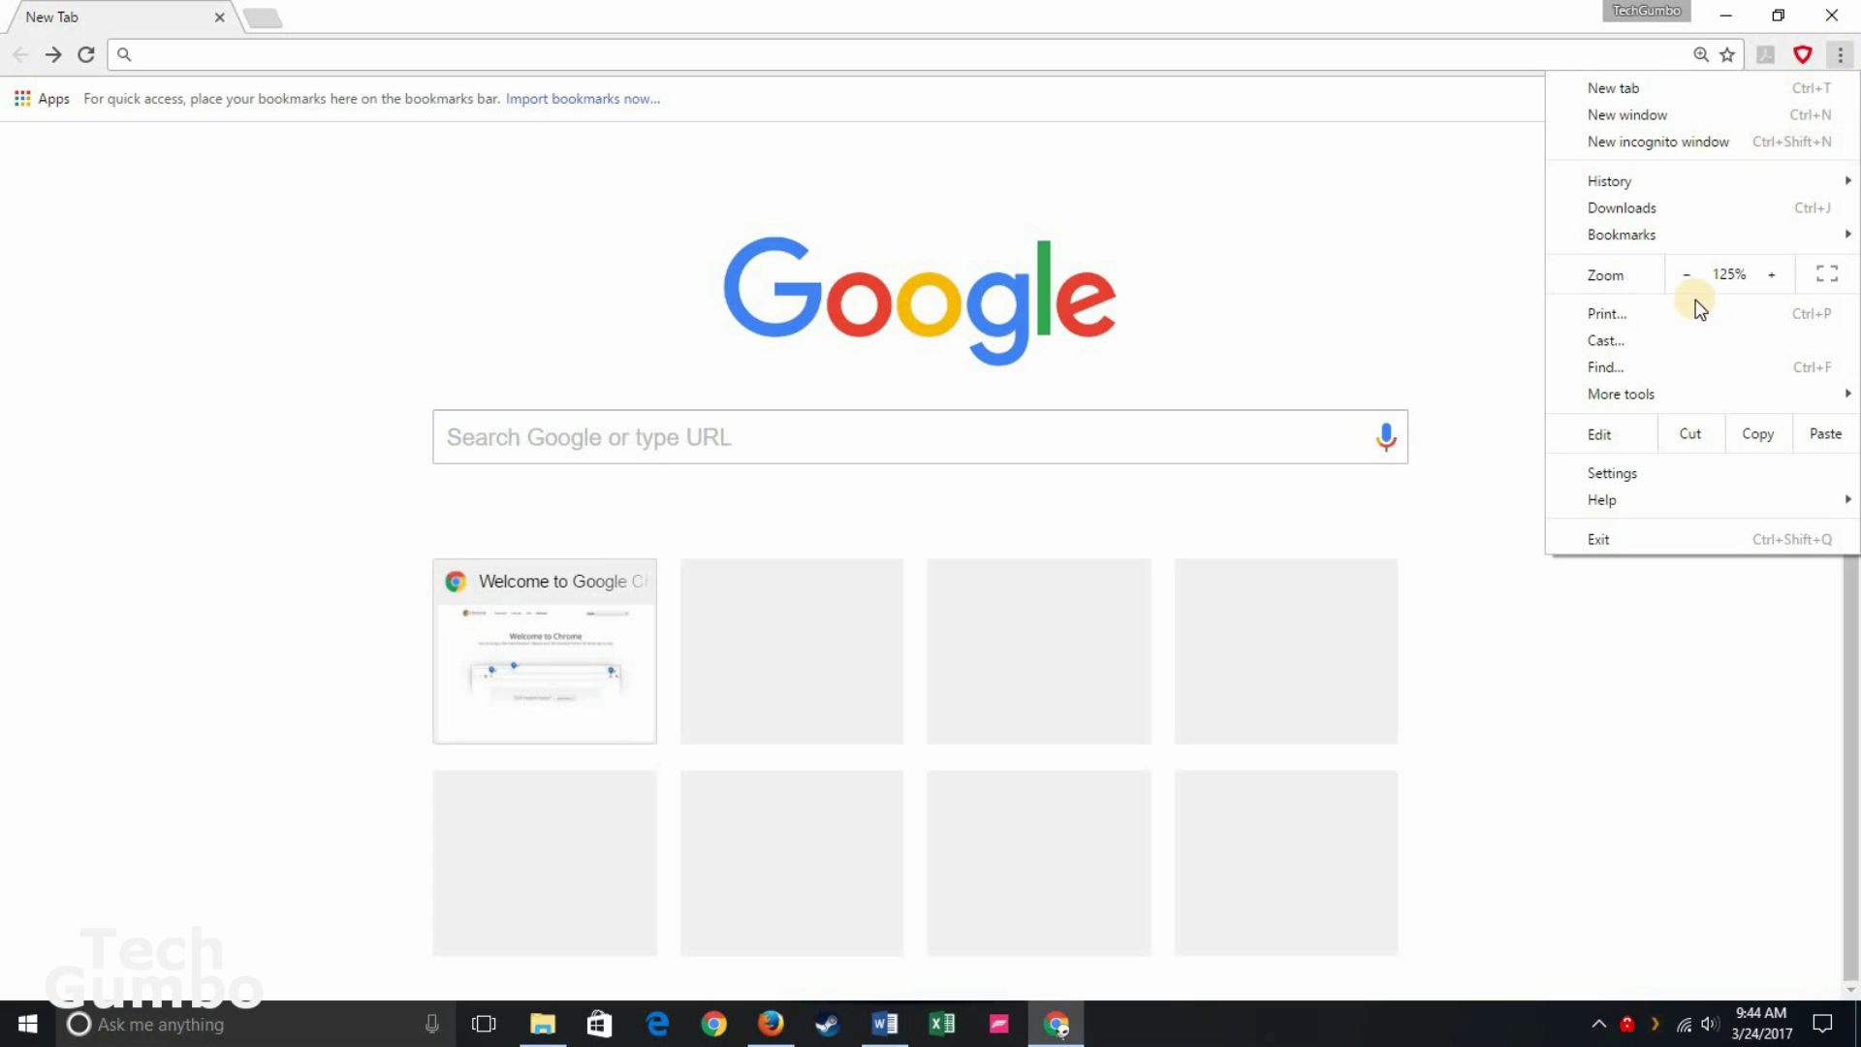
{"action": "left_click", "coordinate": [1668, 470]}
{"action": "scroll", "coordinate": [911, 781], "scroll_direction": "down", "scroll_amount": 1}
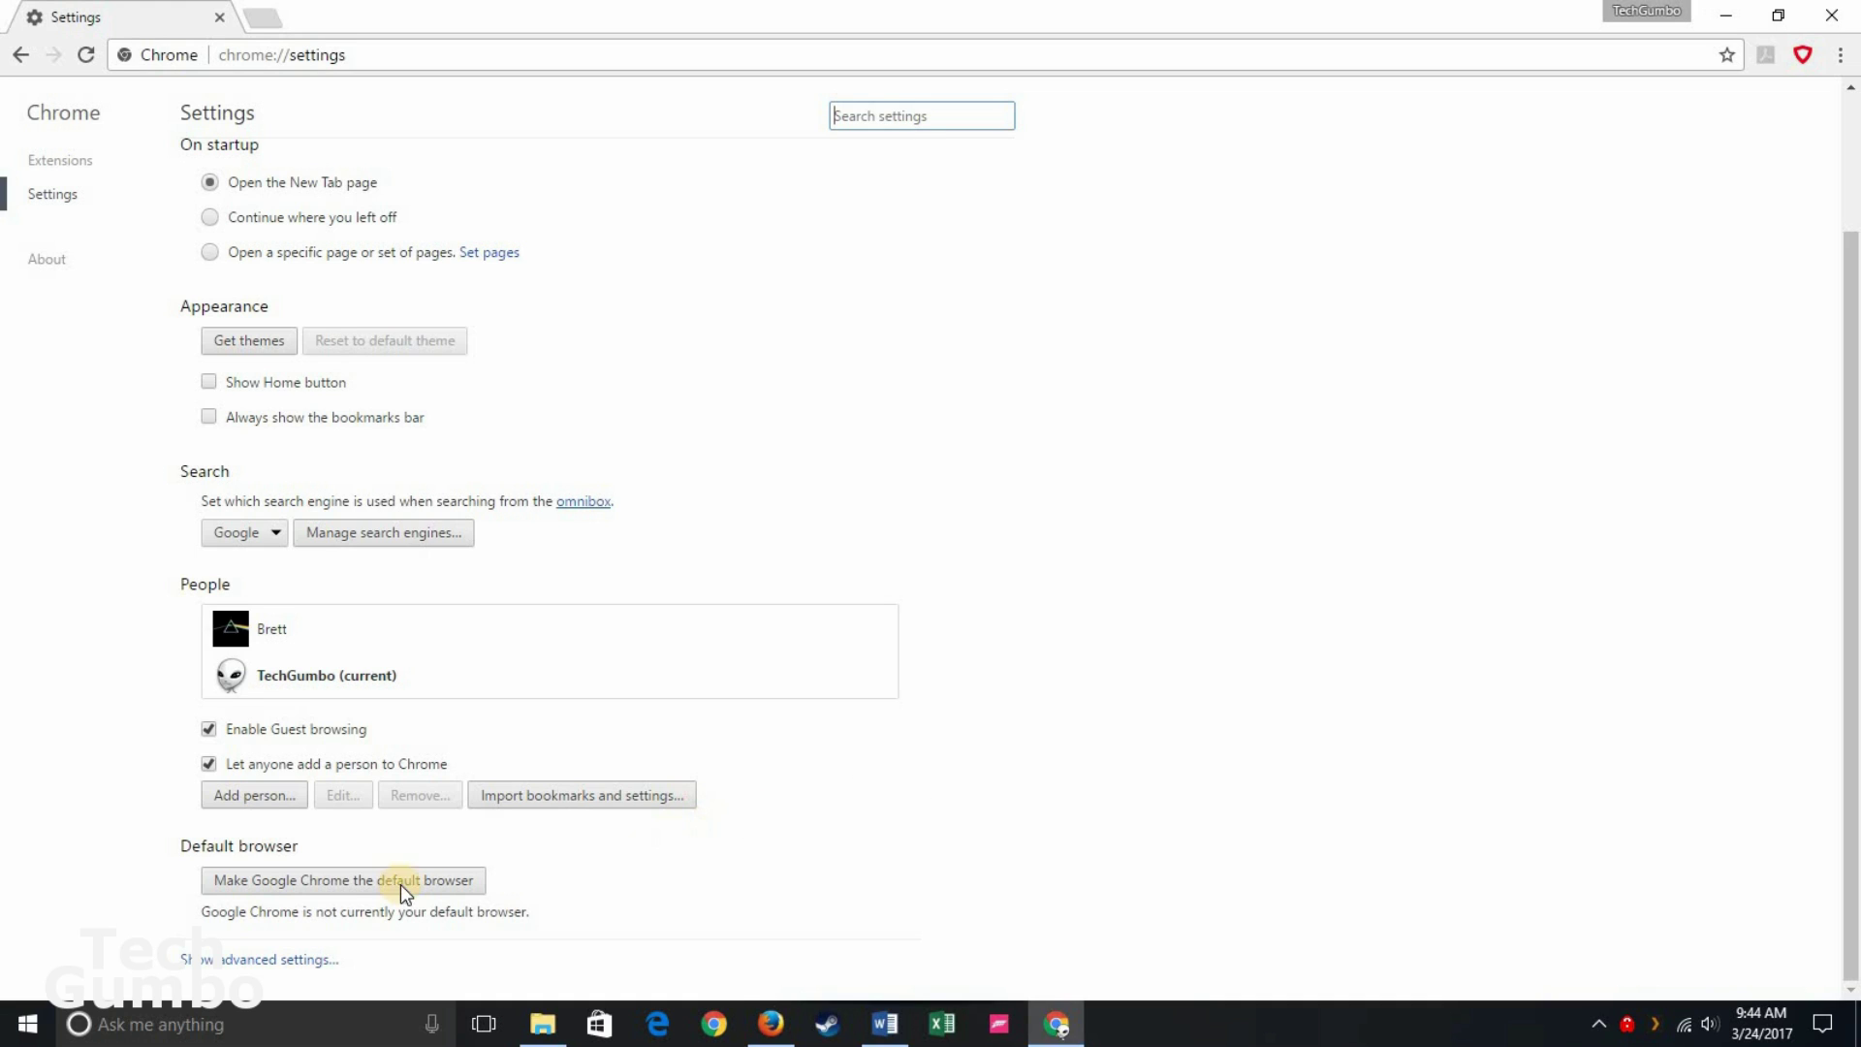
{"action": "left_click", "coordinate": [240, 960]}
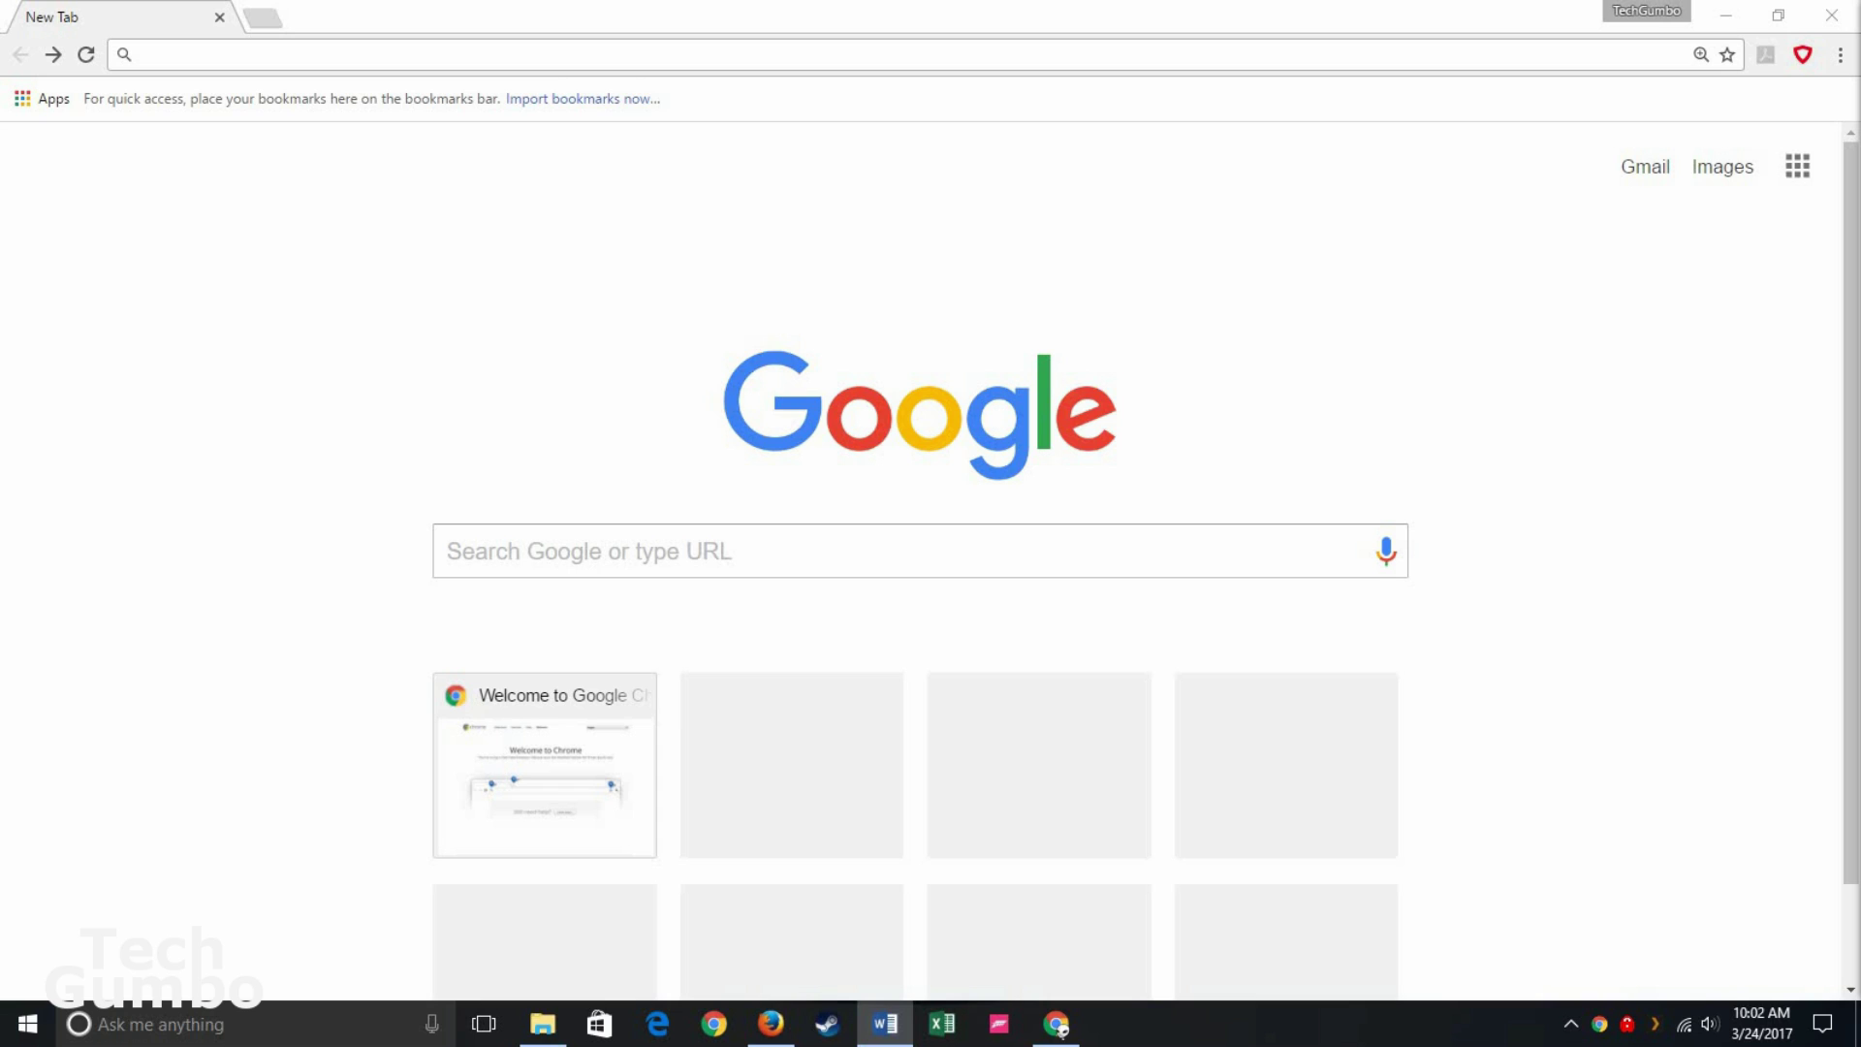
- Remove the Google Slides app from Chrome via the Apps page and confirm the removal
{"action": "left_click", "coordinate": [424, 59]}
{"action": "type", "text": "chrome://apps"}
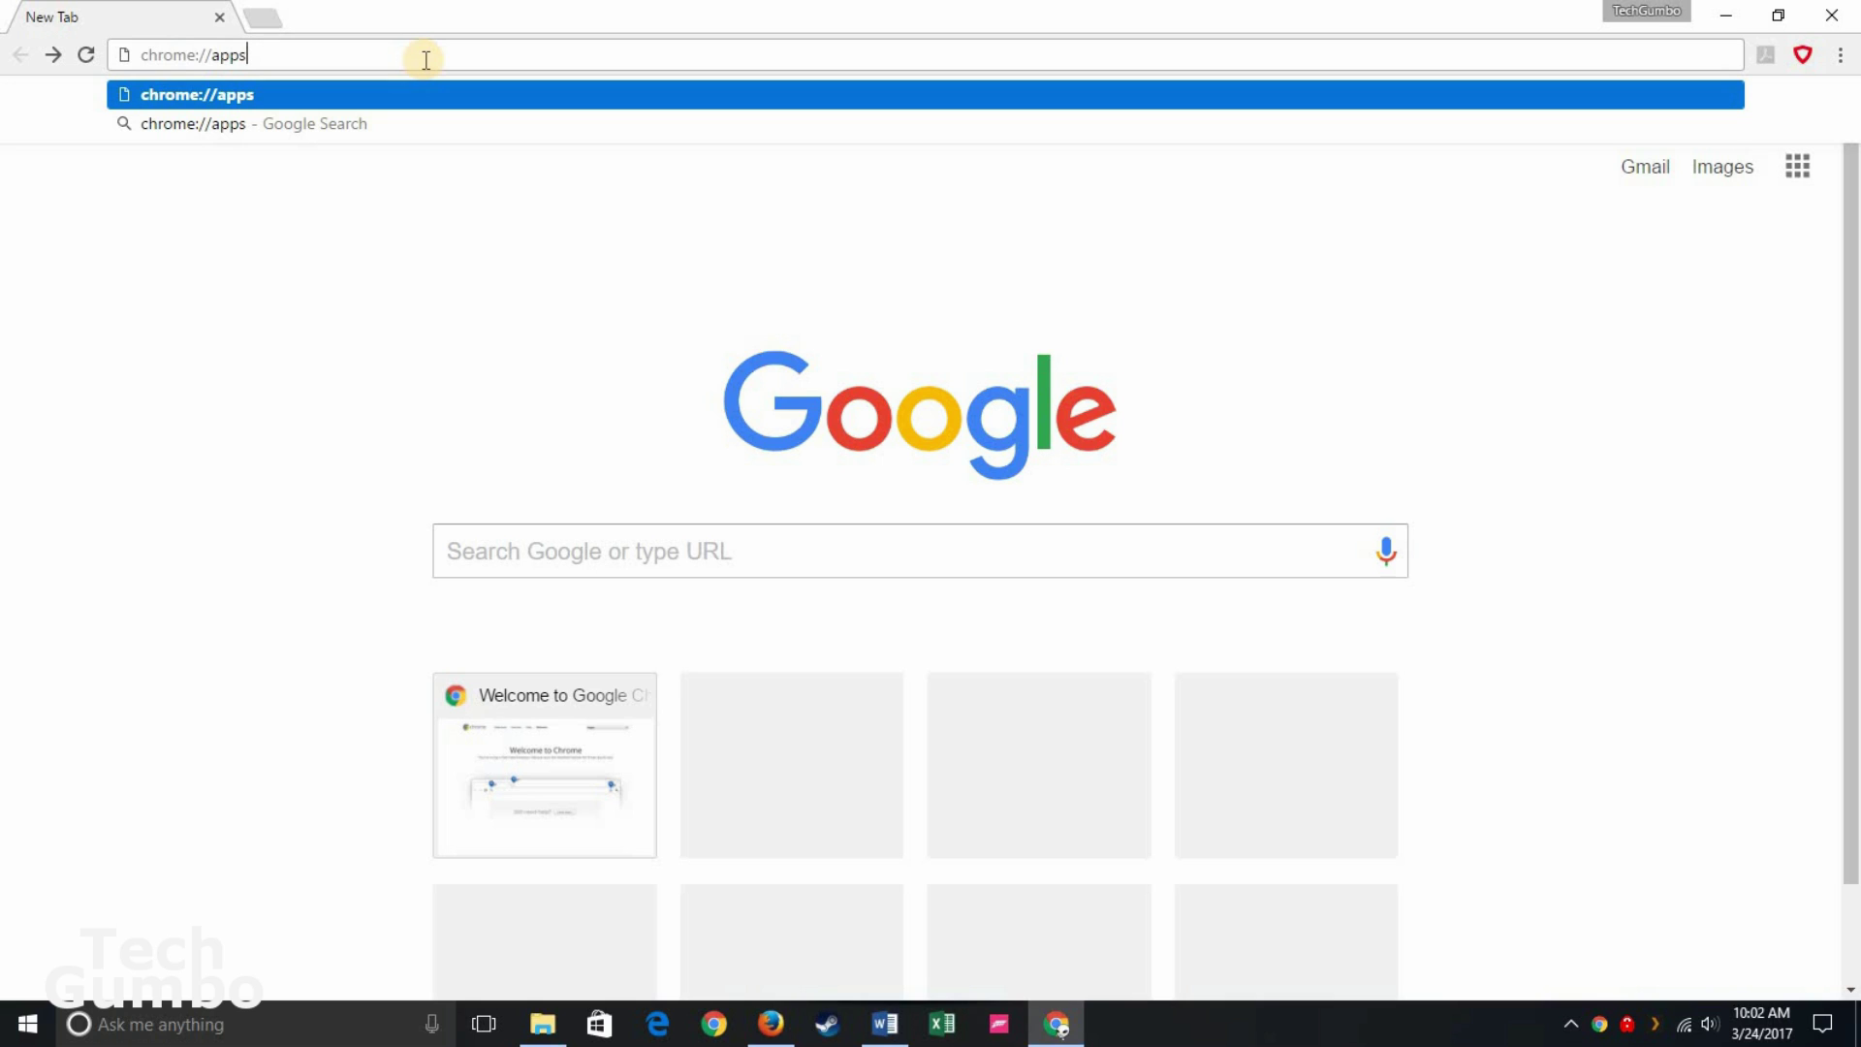
{"action": "left_click", "coordinate": [349, 206]}
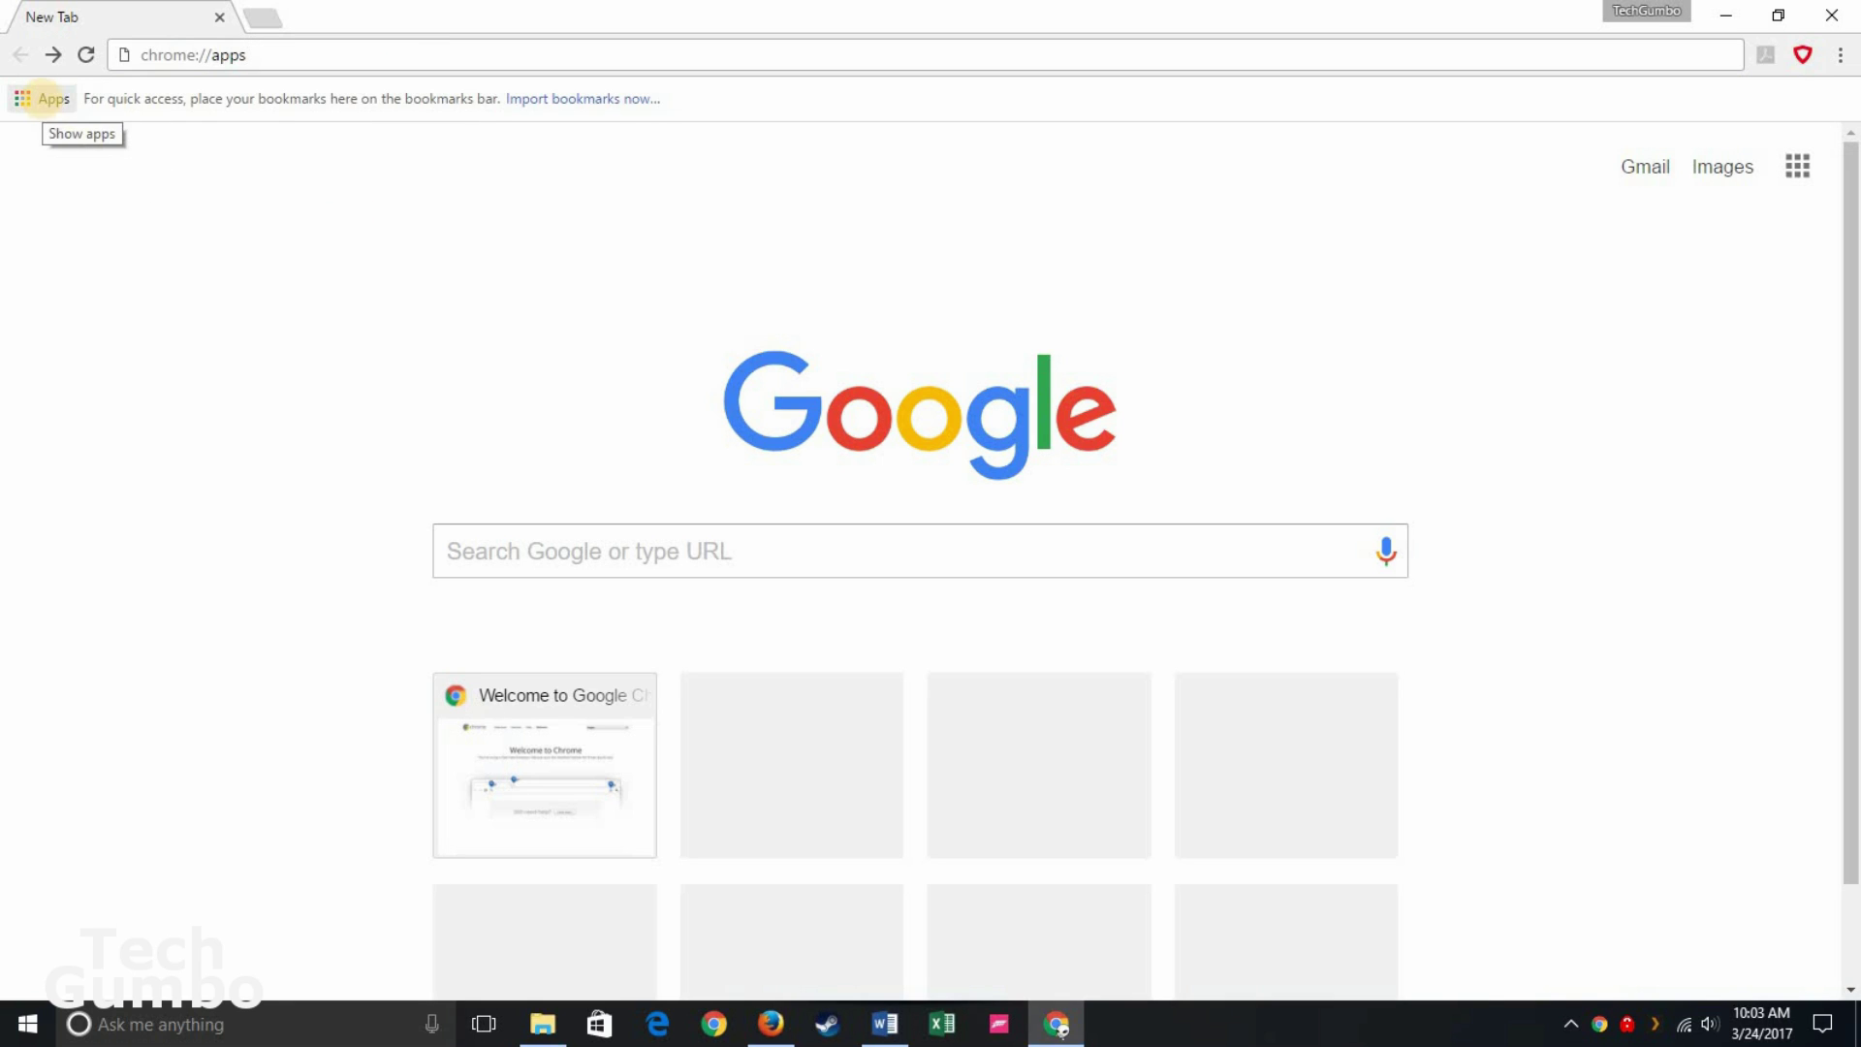
{"action": "left_click", "coordinate": [44, 101]}
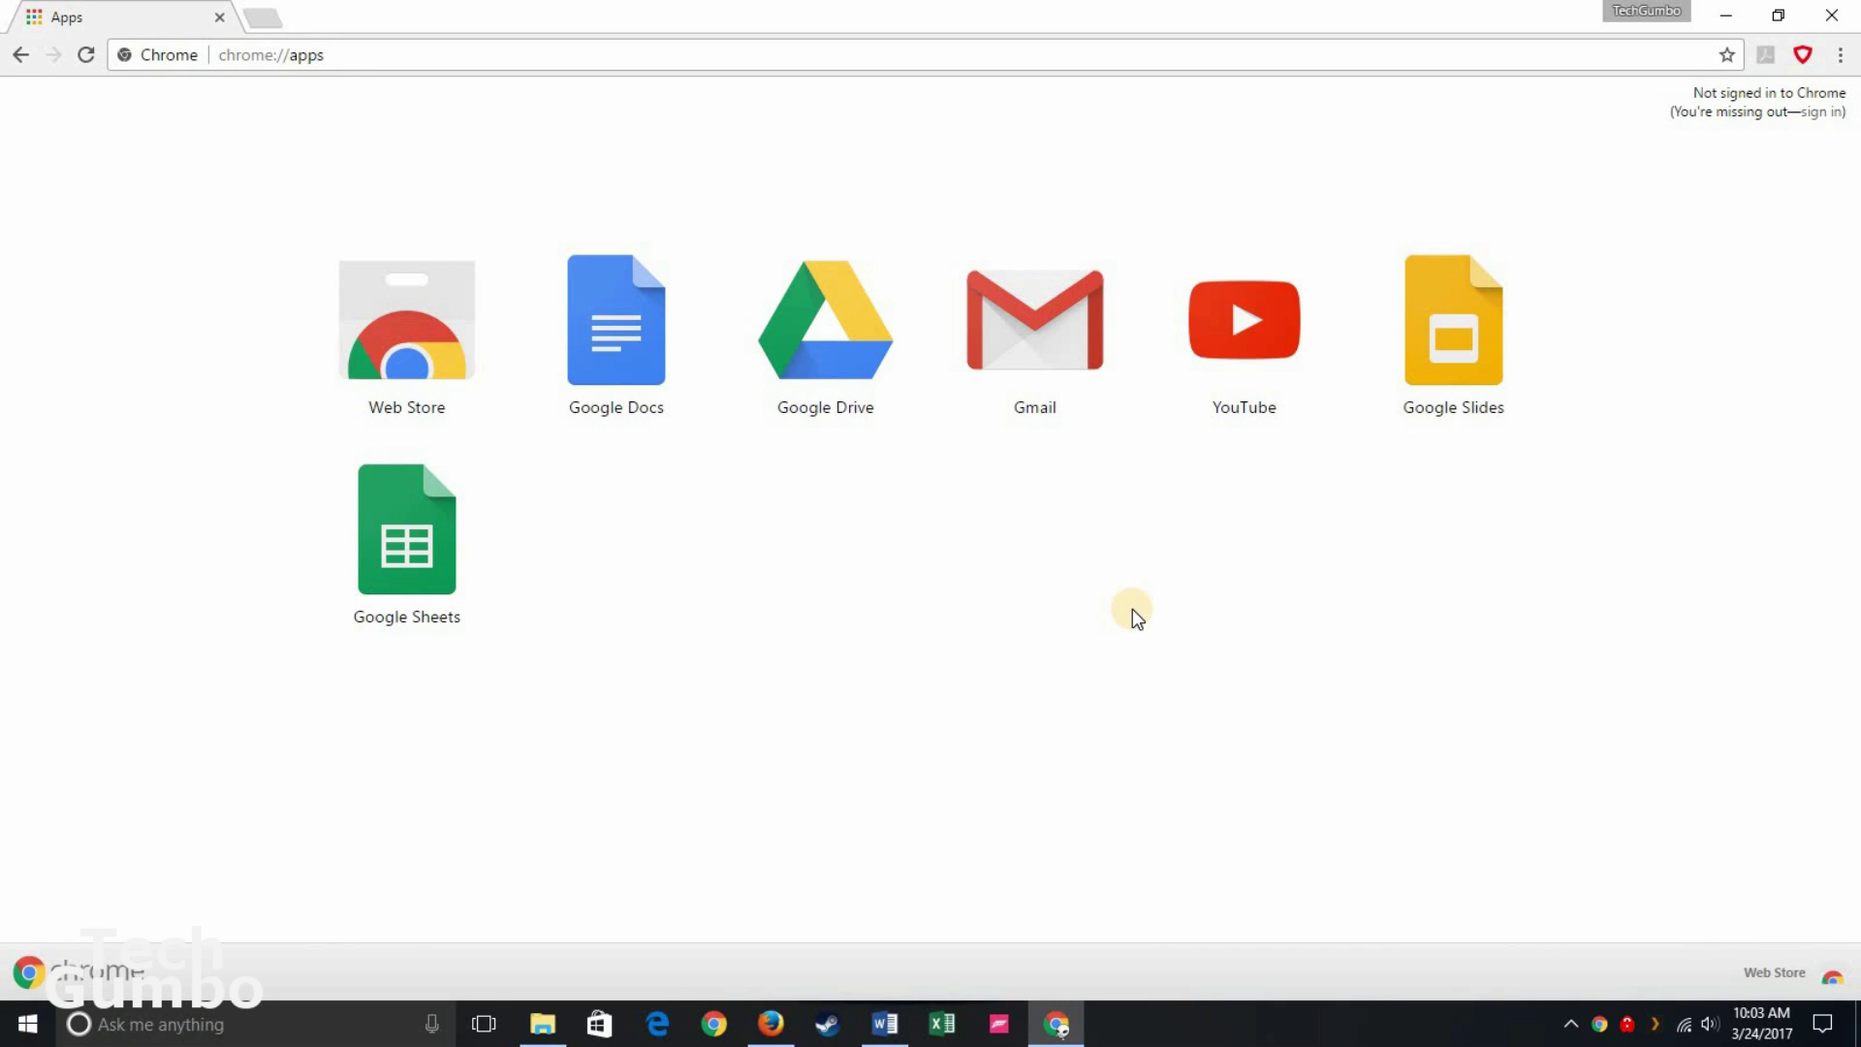
{"action": "right_click", "coordinate": [1447, 326]}
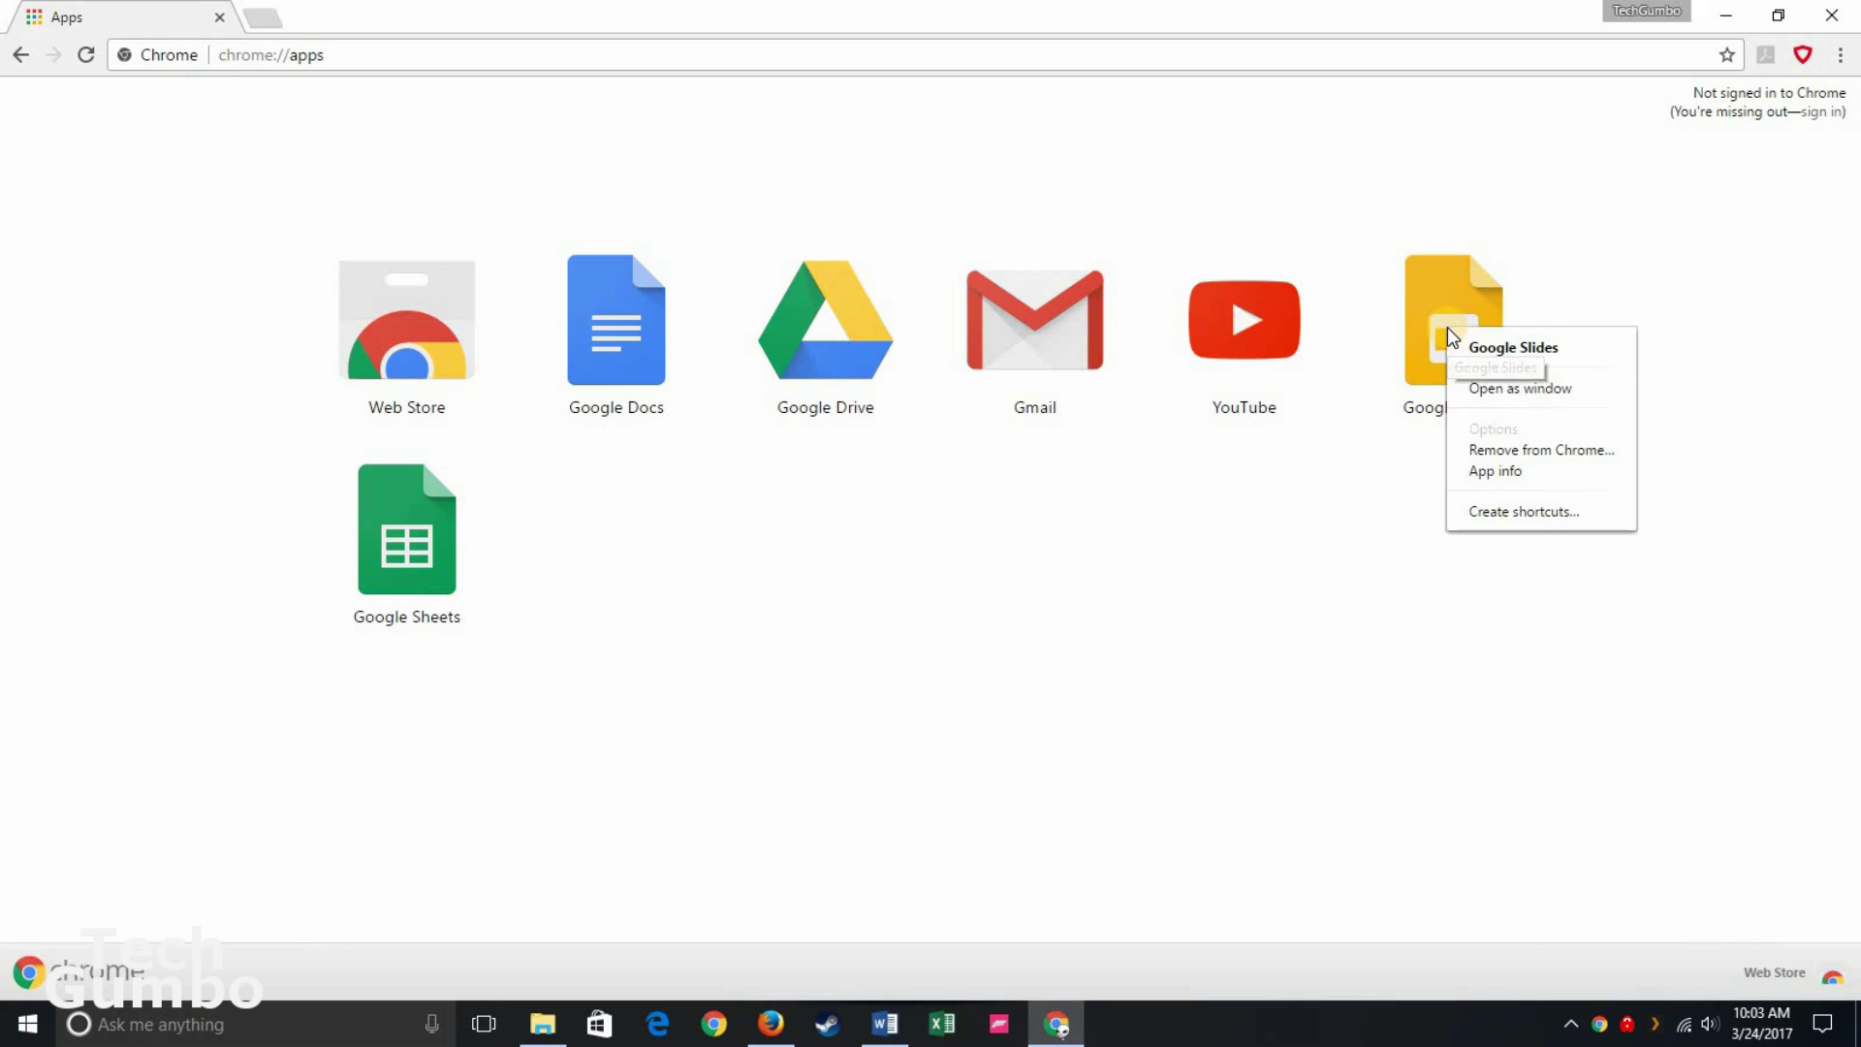
{"action": "left_click", "coordinate": [1510, 451]}
{"action": "left_click", "coordinate": [948, 250]}
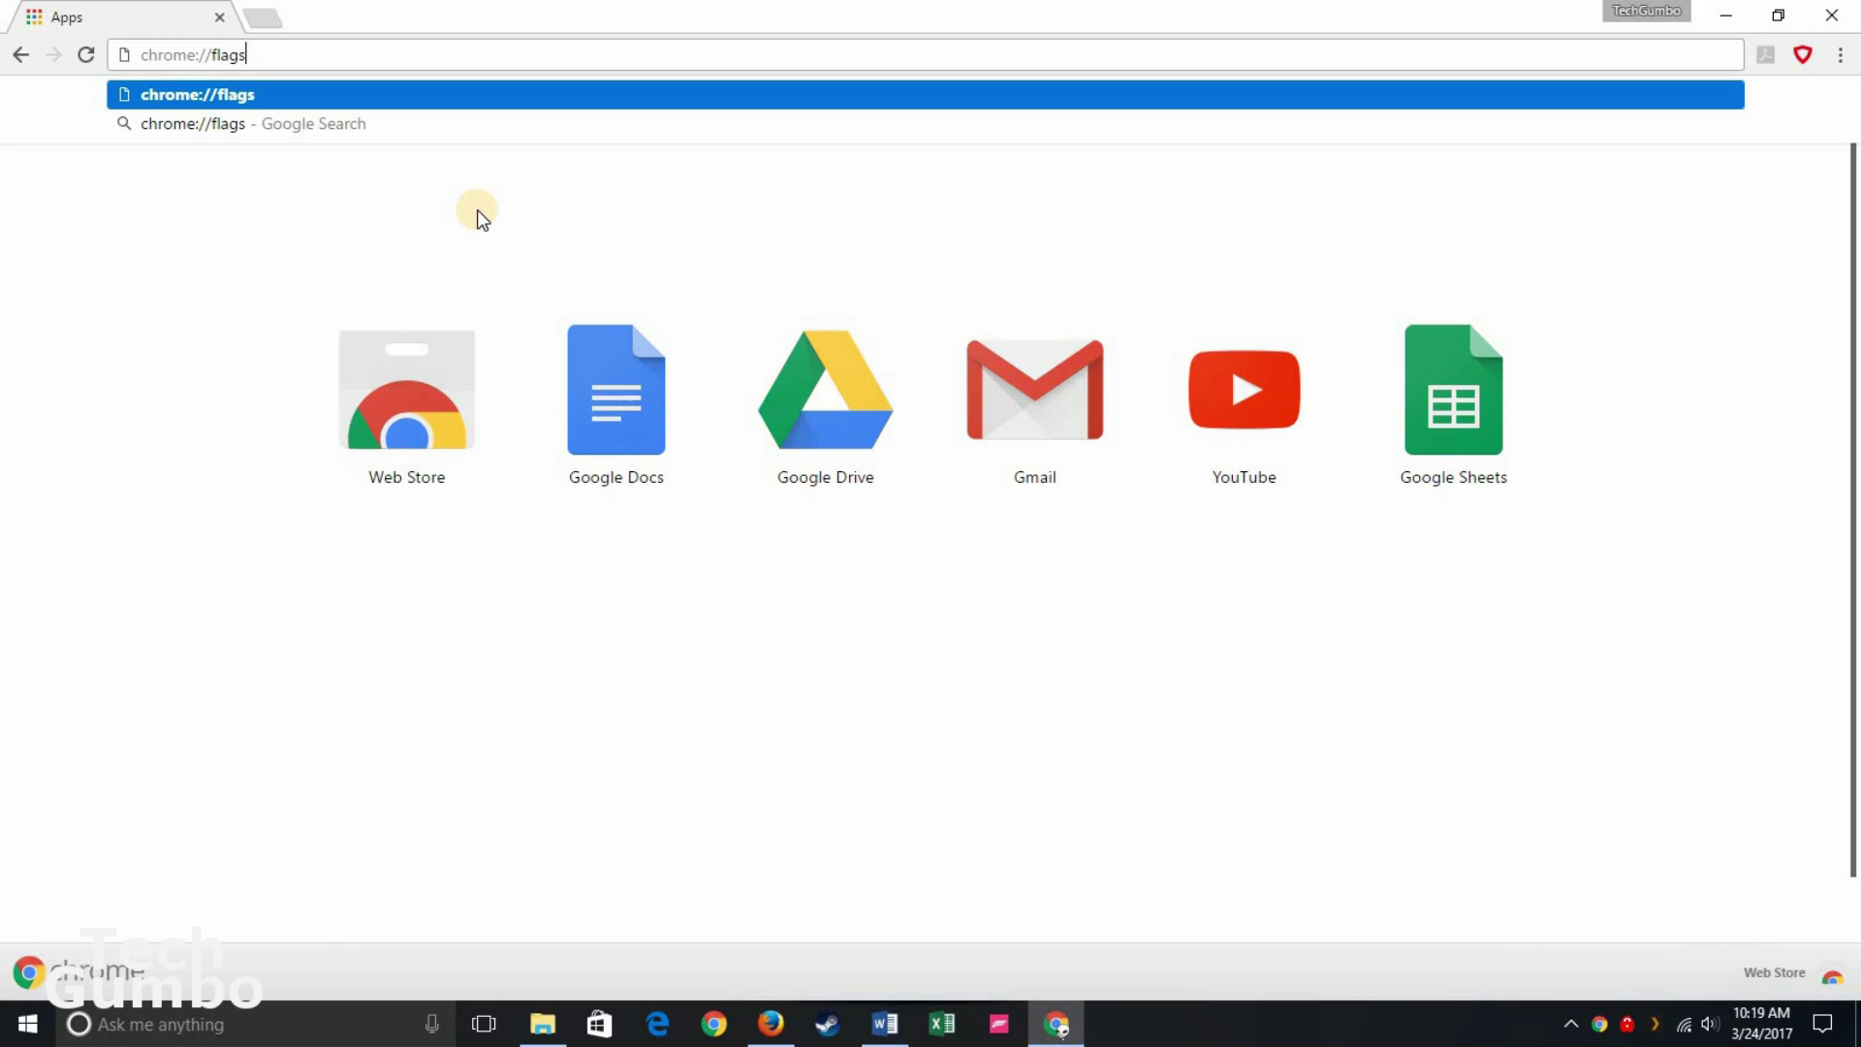
- Load the chrome://flags experiments page
{"action": "key", "text": "Return"}
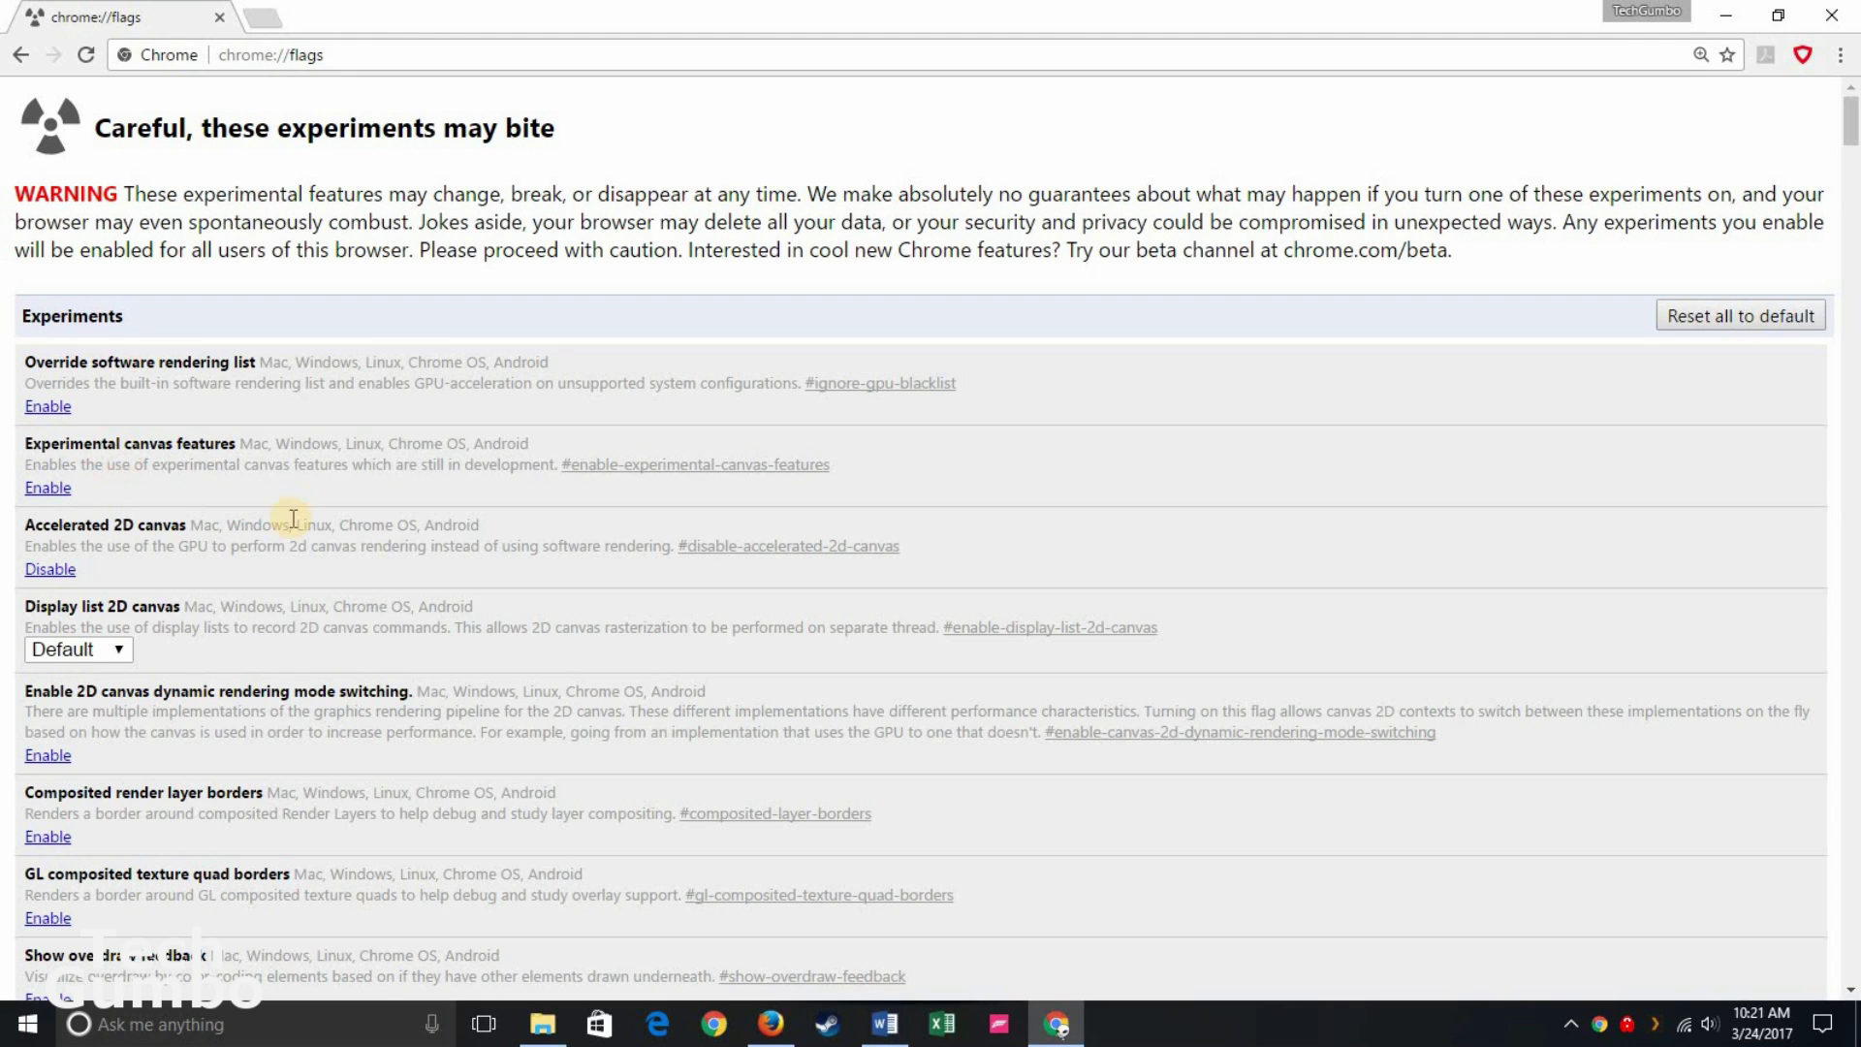
{"action": "scroll", "coordinate": [292, 520], "scroll_direction": "down", "scroll_amount": 1}
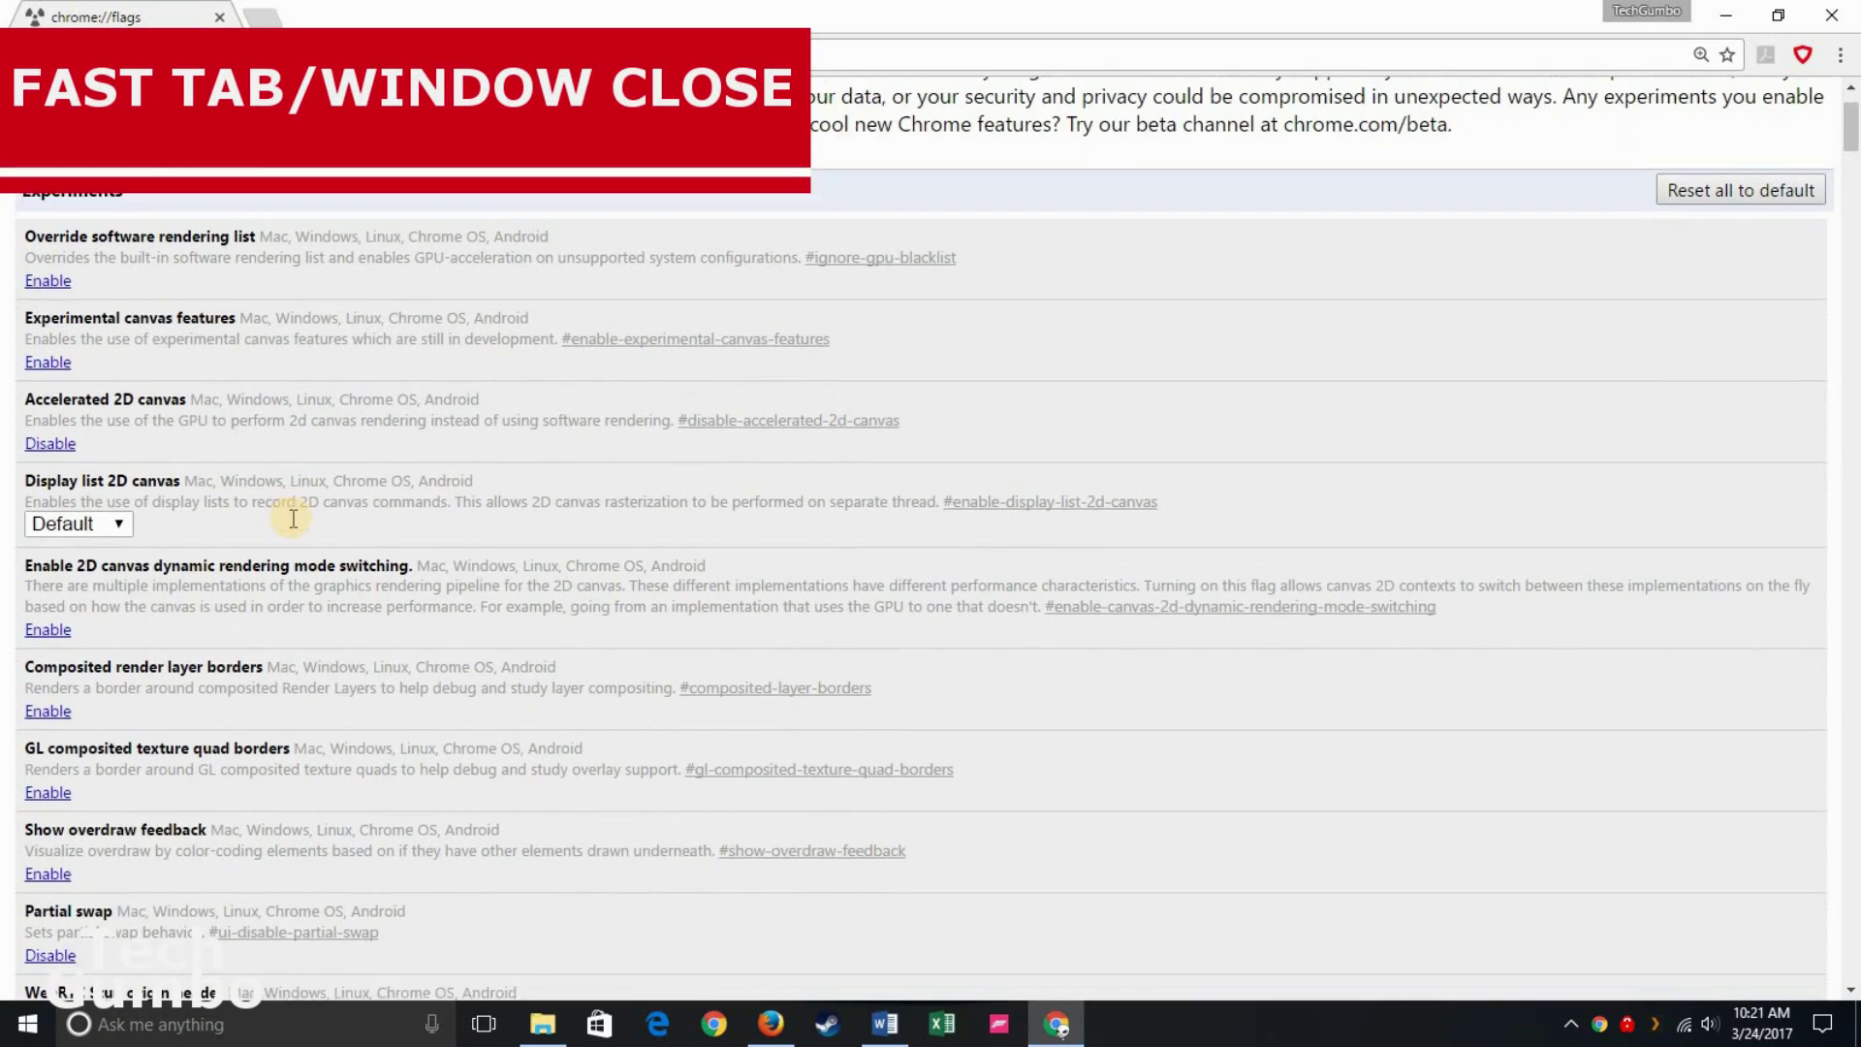
{"action": "scroll", "coordinate": [293, 518], "scroll_direction": "down", "scroll_amount": 1}
{"action": "scroll", "coordinate": [292, 520], "scroll_direction": "down", "scroll_amount": 1}
{"action": "scroll", "coordinate": [293, 520], "scroll_direction": "down", "scroll_amount": 2}
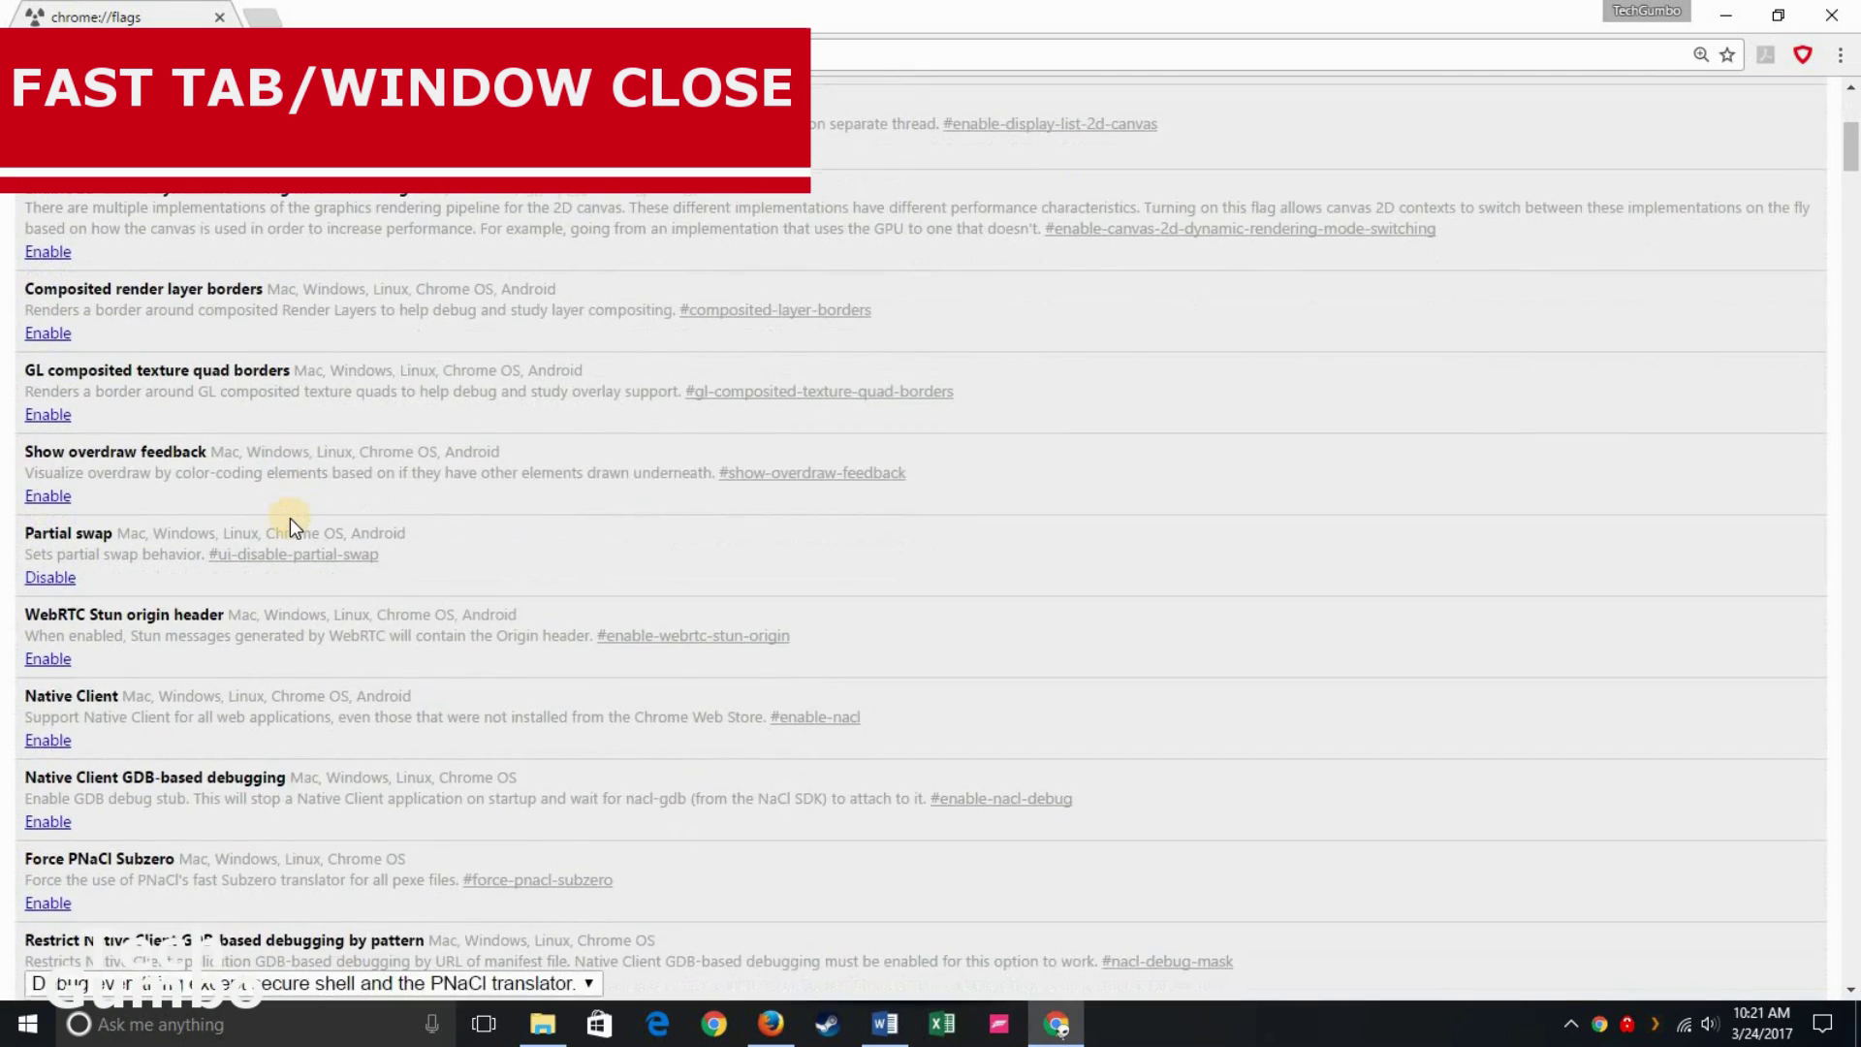
{"action": "scroll", "coordinate": [177, 527], "scroll_direction": "down", "scroll_amount": 4}
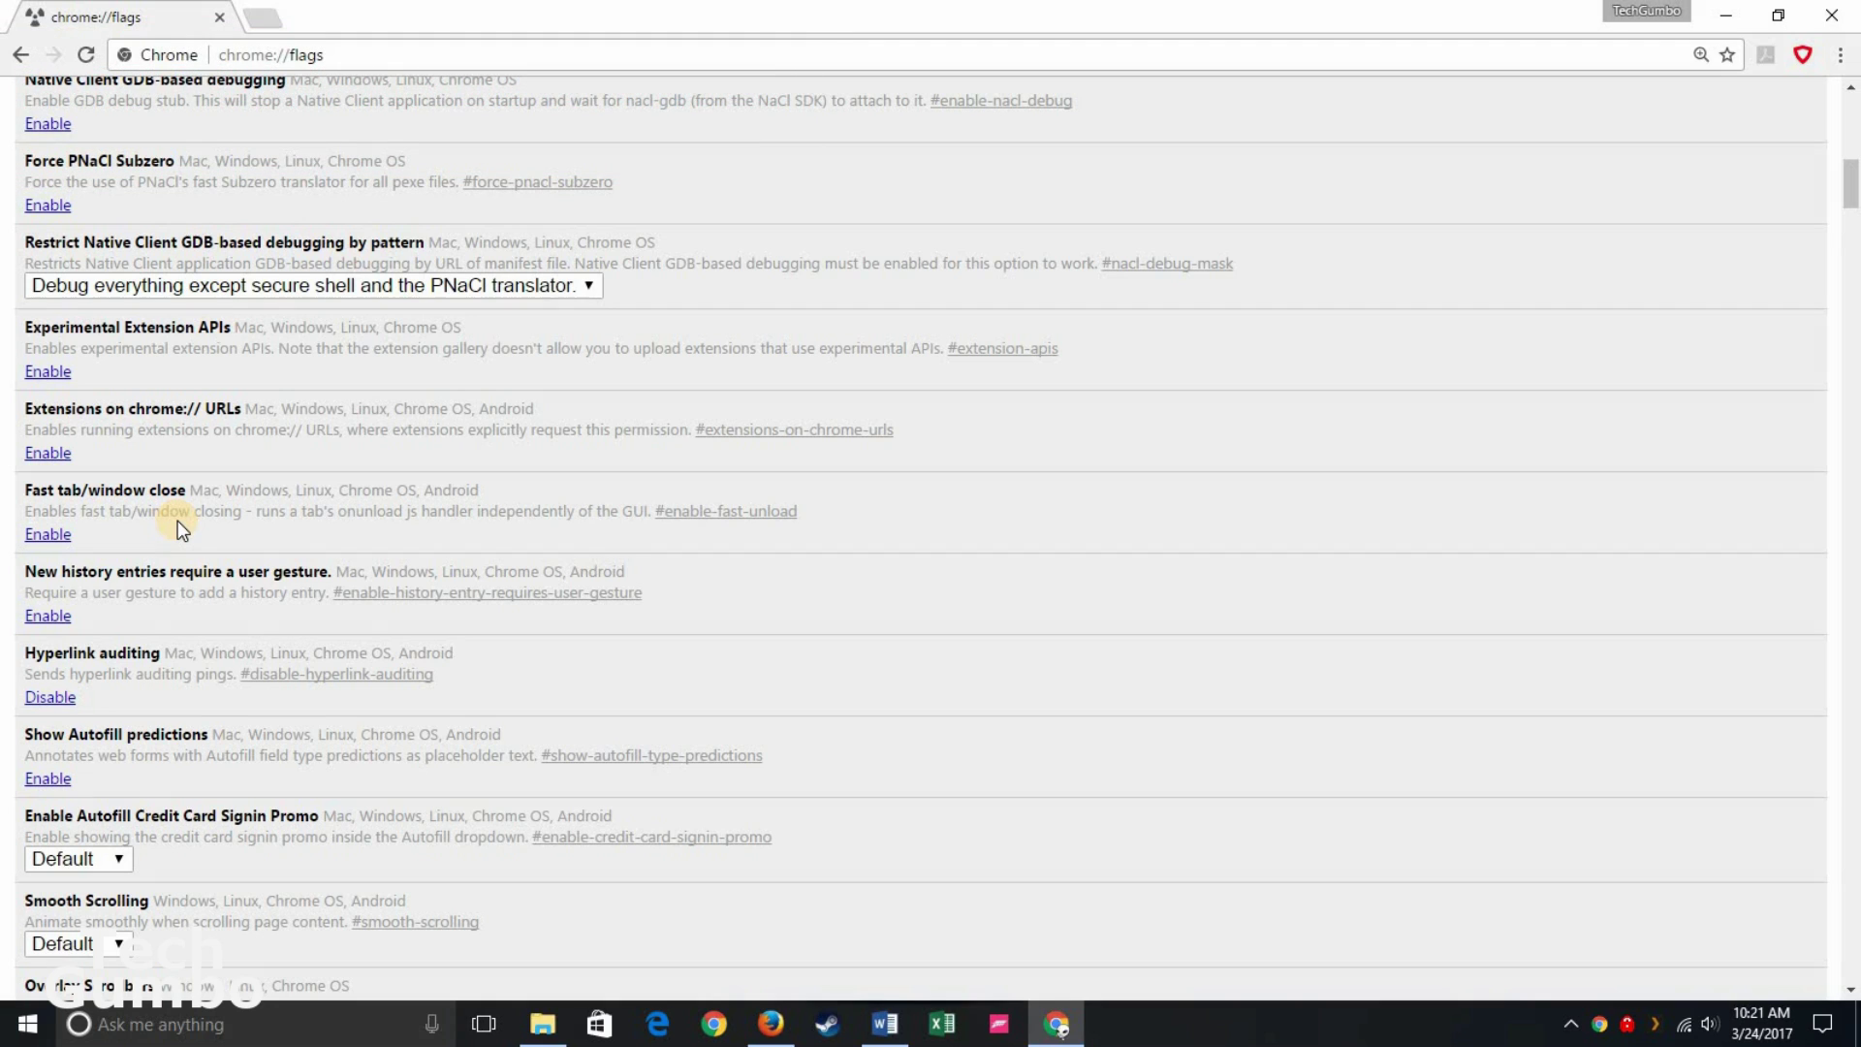
- Find the Number of raster threads flag on the flags page and set it to 4
{"action": "left_click", "coordinate": [771, 1024]}
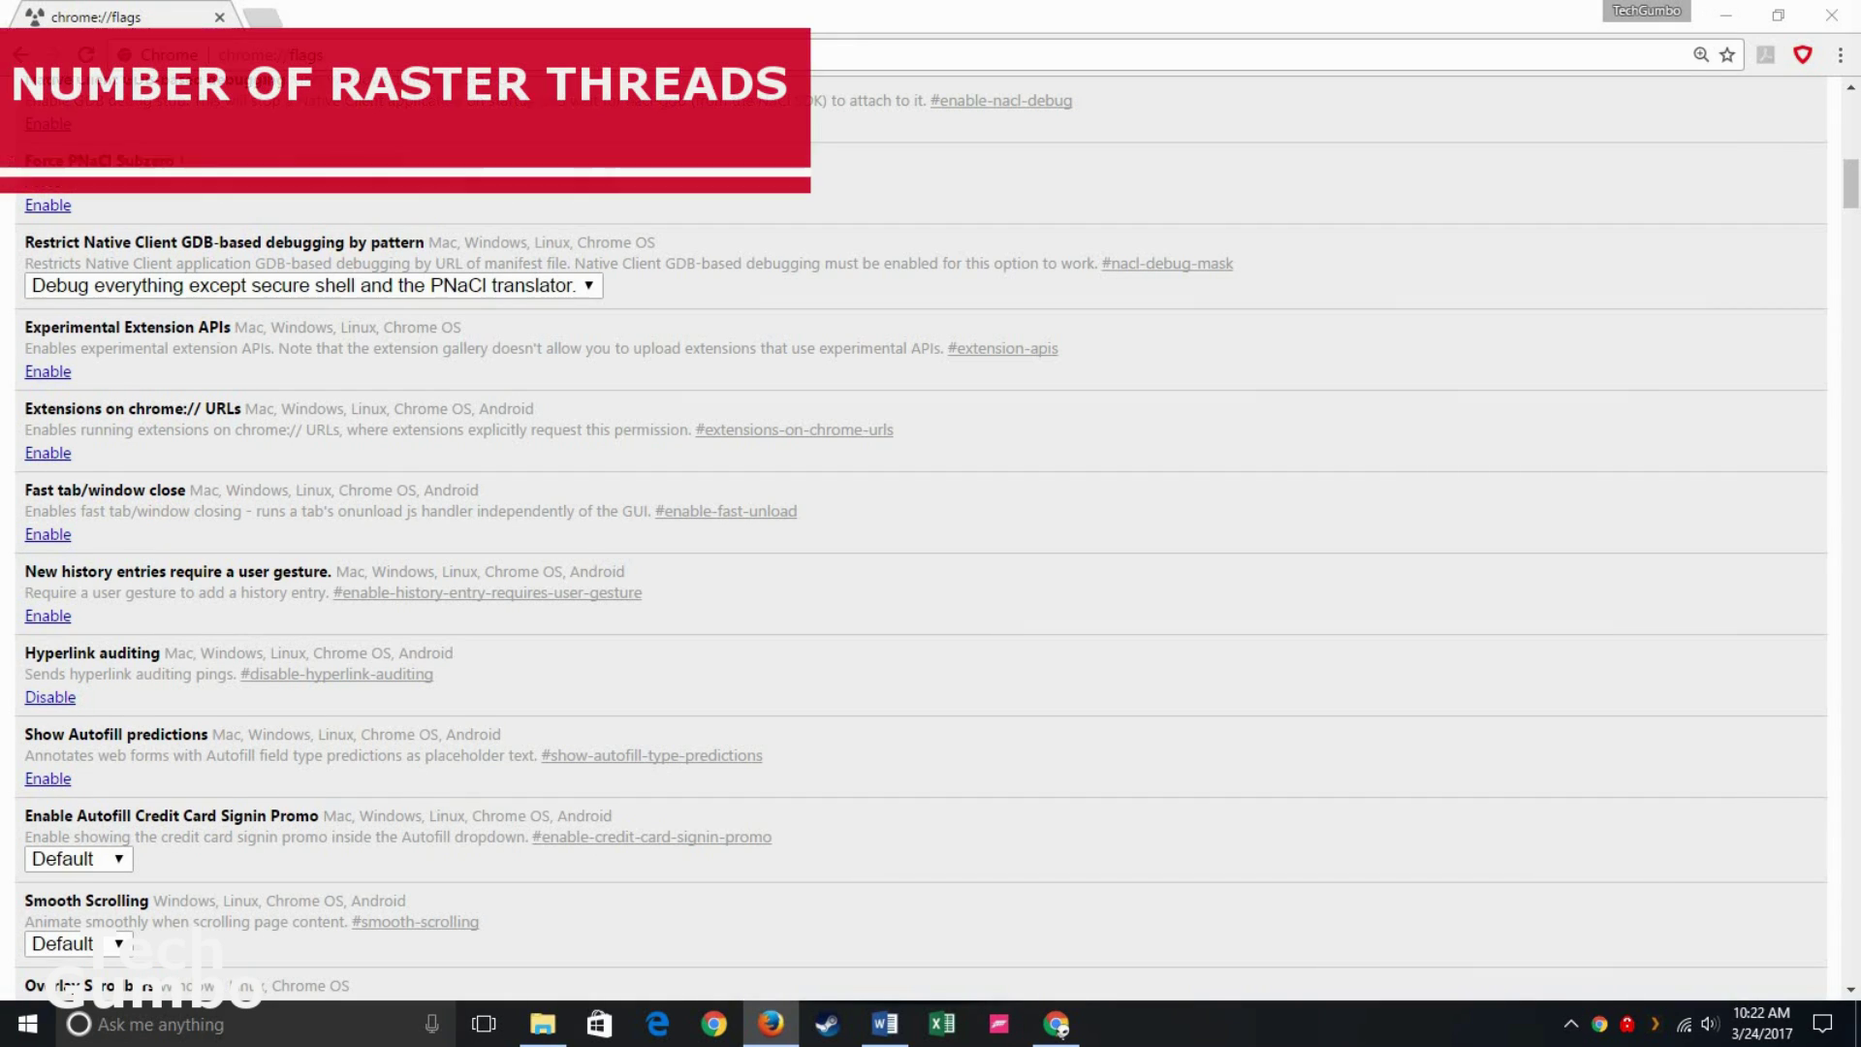
{"action": "left_click", "coordinate": [1518, 530]}
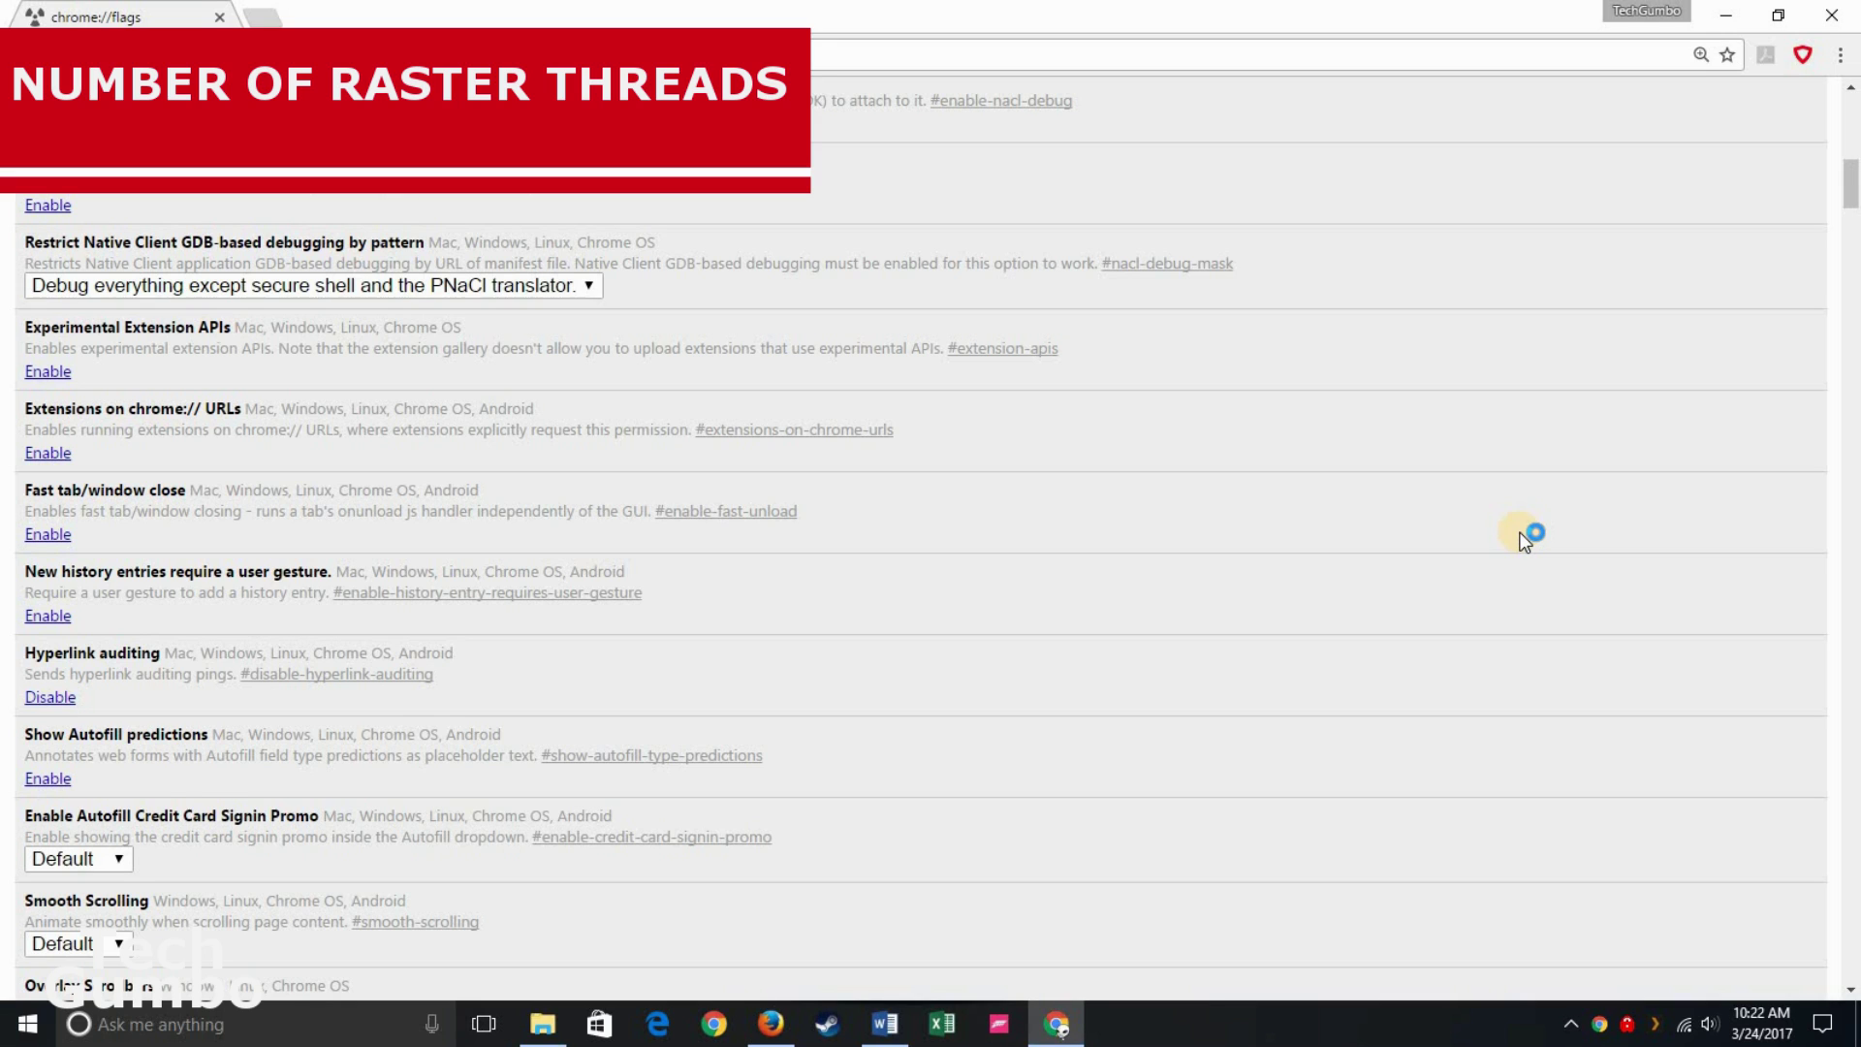
{"action": "key", "text": "ctrl+f"}
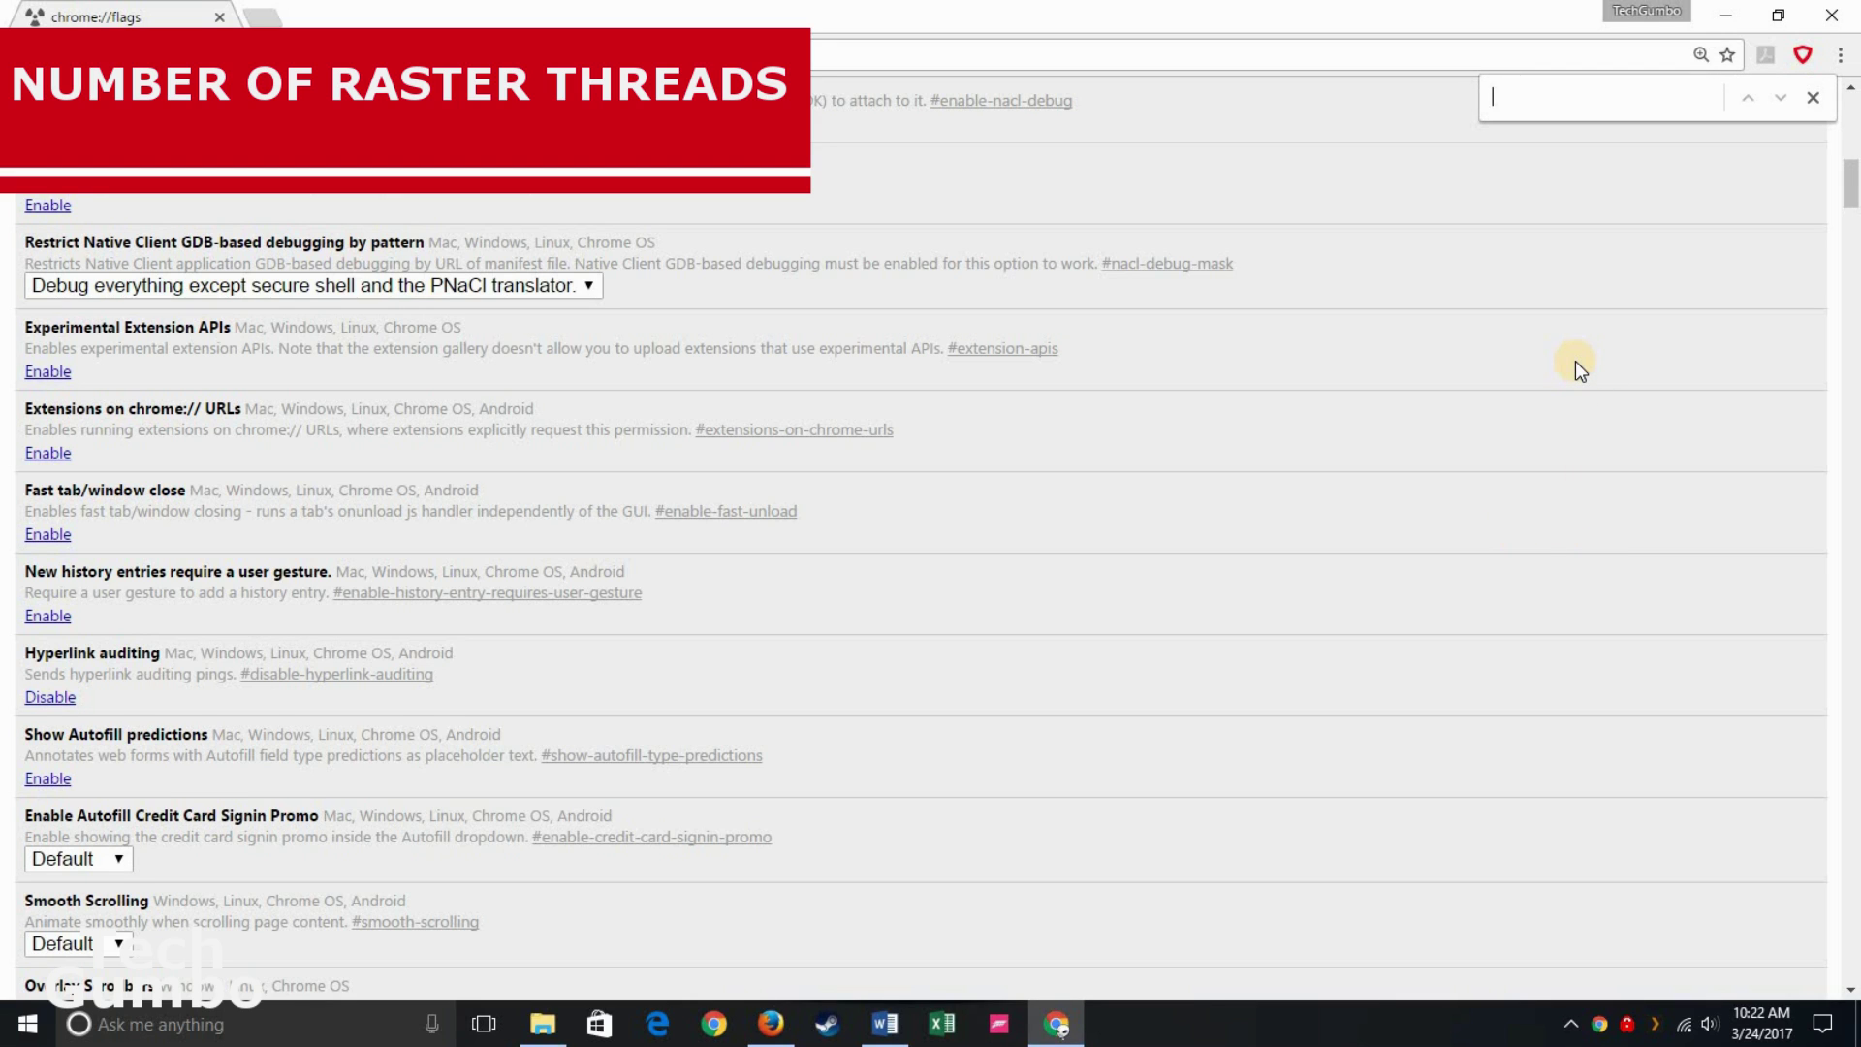
{"action": "type", "text": "Number of Raster Threads"}
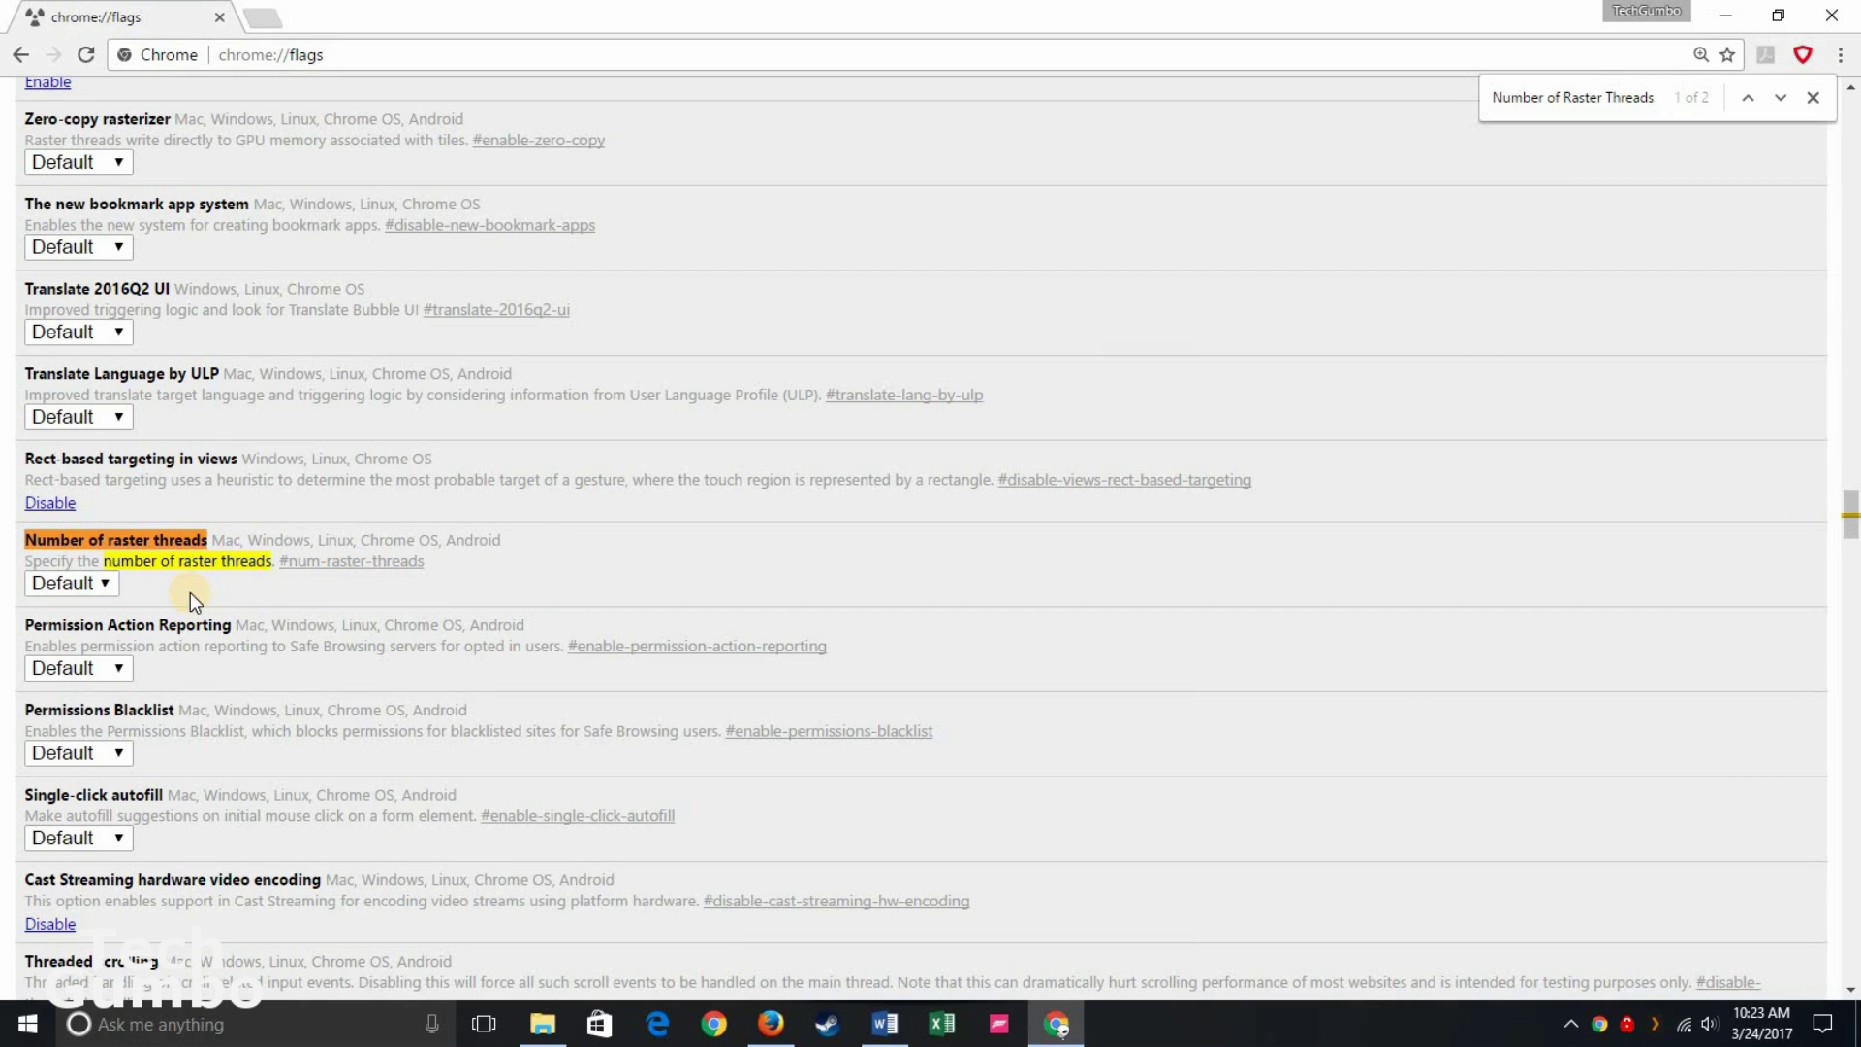
{"action": "left_click", "coordinate": [110, 583]}
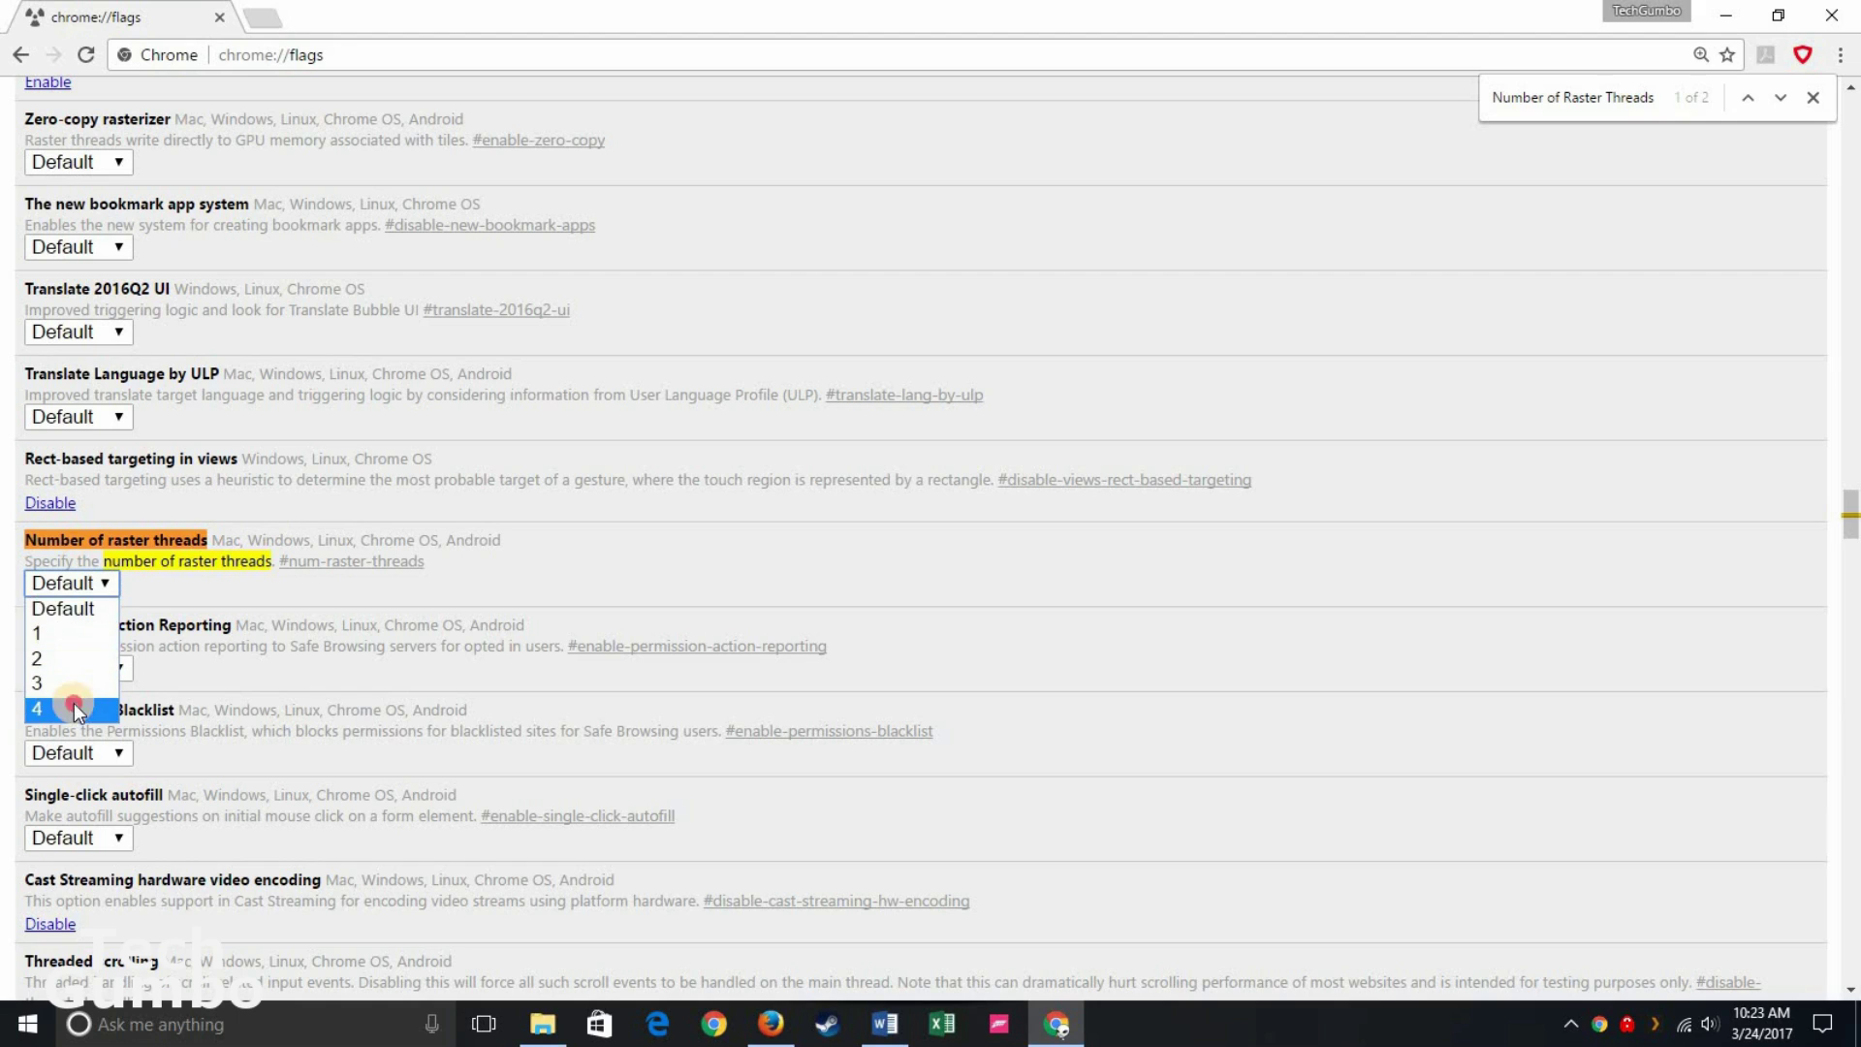
{"action": "left_click", "coordinate": [90, 706]}
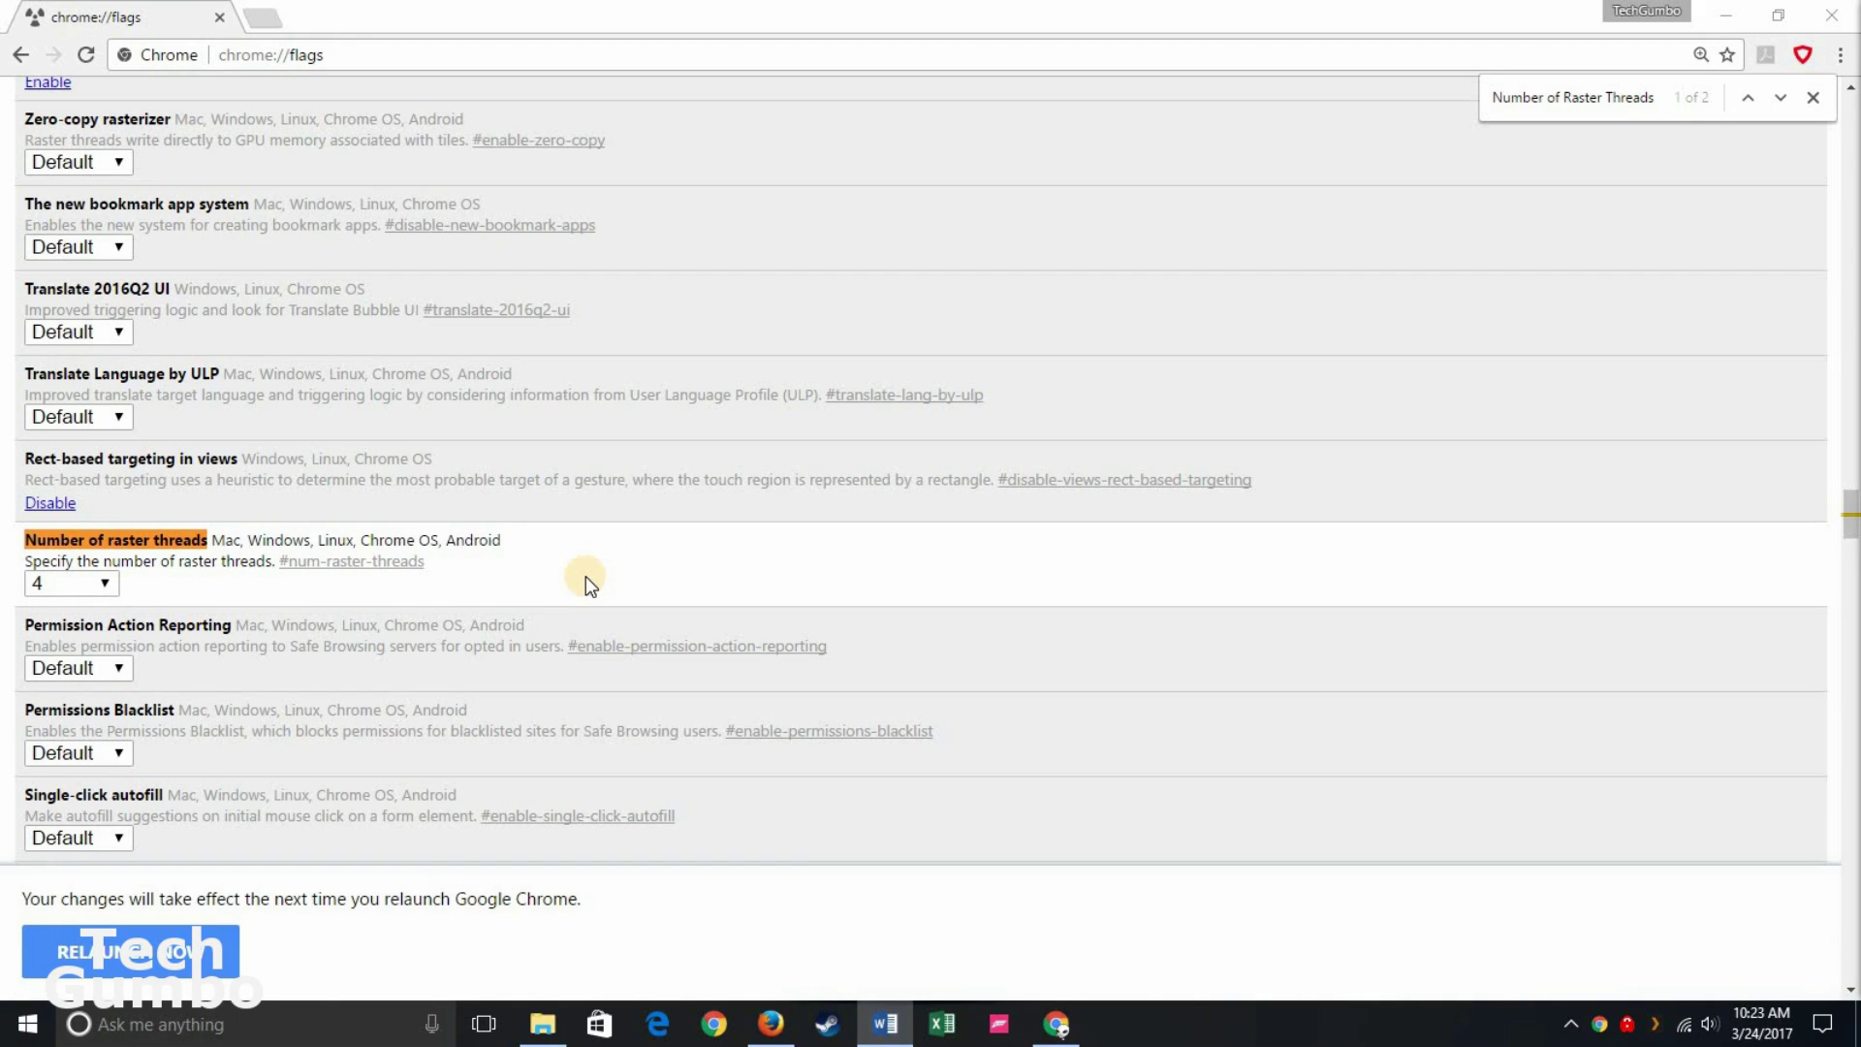